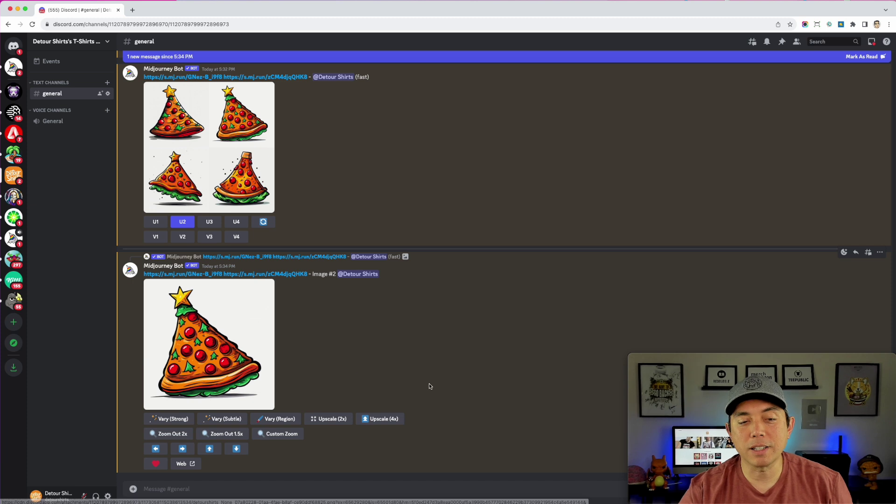
Step: Upscale the pizza Christmas tree image 4x and download the upscaled version from My Images on the Midjourney website
{"action": "left_click", "coordinate": [384, 419]}
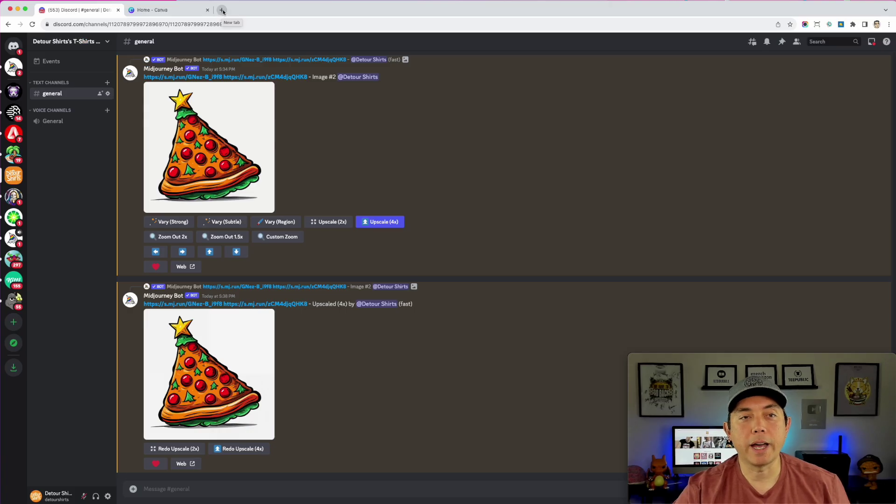
{"action": "left_click", "coordinate": [223, 11]}
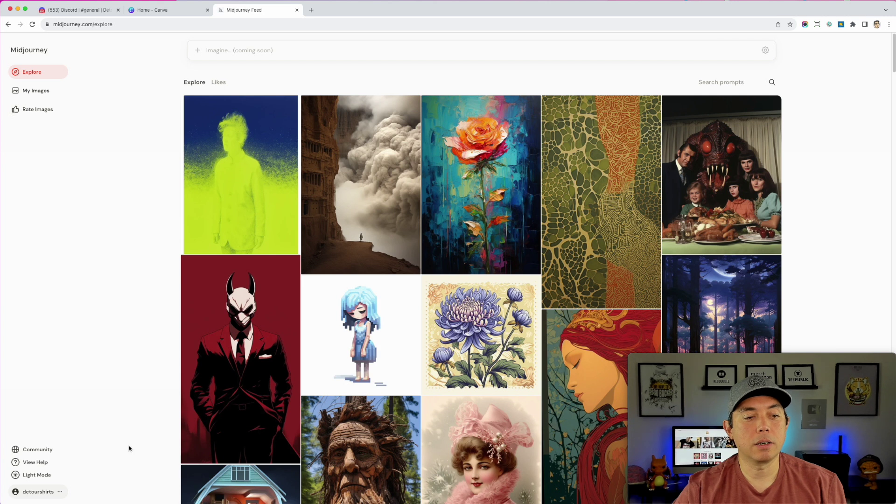
{"action": "left_click", "coordinate": [36, 90]}
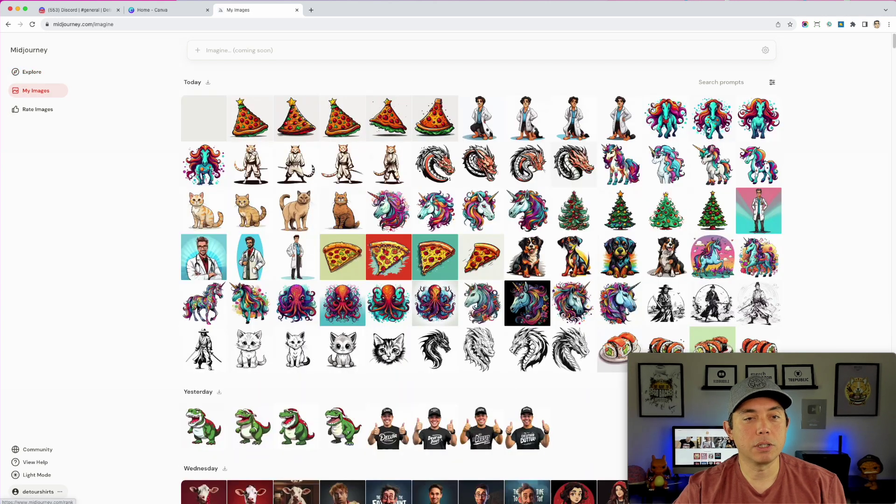
{"action": "left_click", "coordinate": [208, 122]}
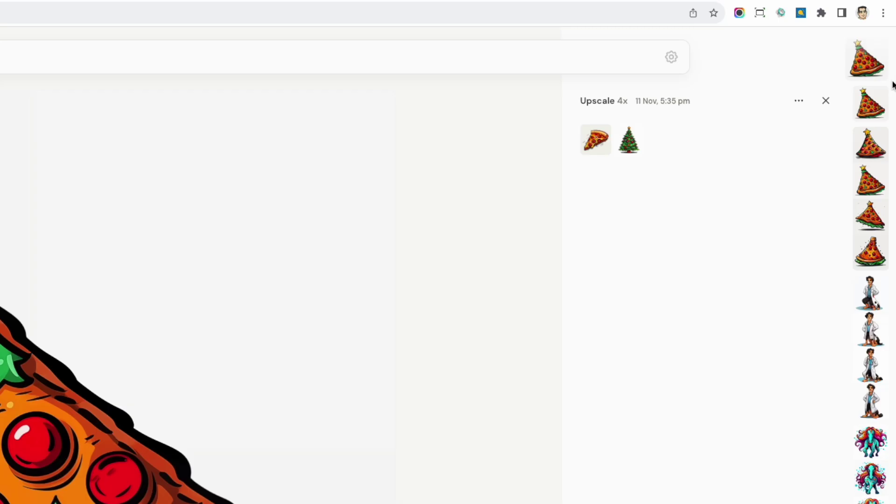
{"action": "left_click", "coordinate": [804, 103]}
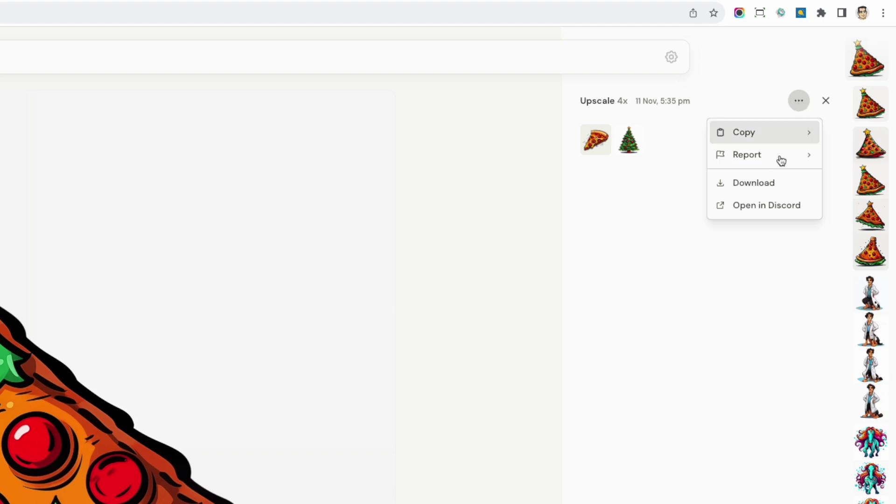
{"action": "left_click", "coordinate": [772, 184]}
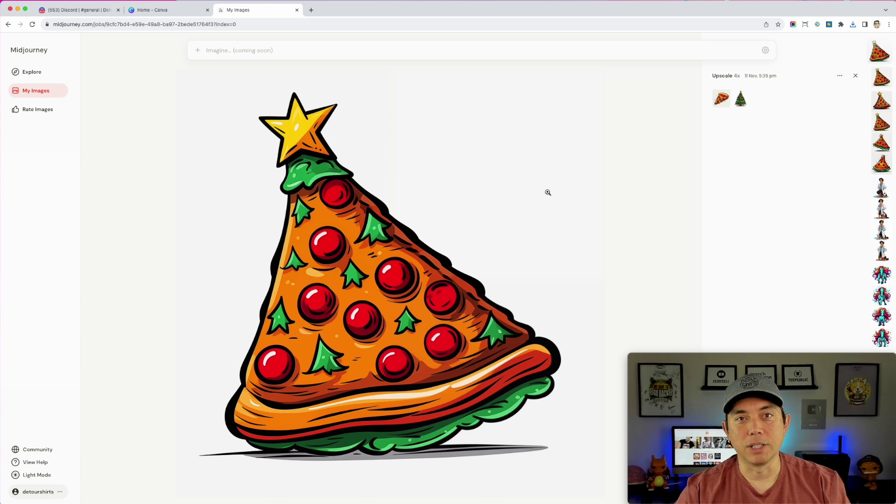
Step: Switch to Canva, create a new 4500 × 5400 px design and collapse the AutomatePOD extension panel
{"action": "key", "text": "ctrl+shift+Tab"}
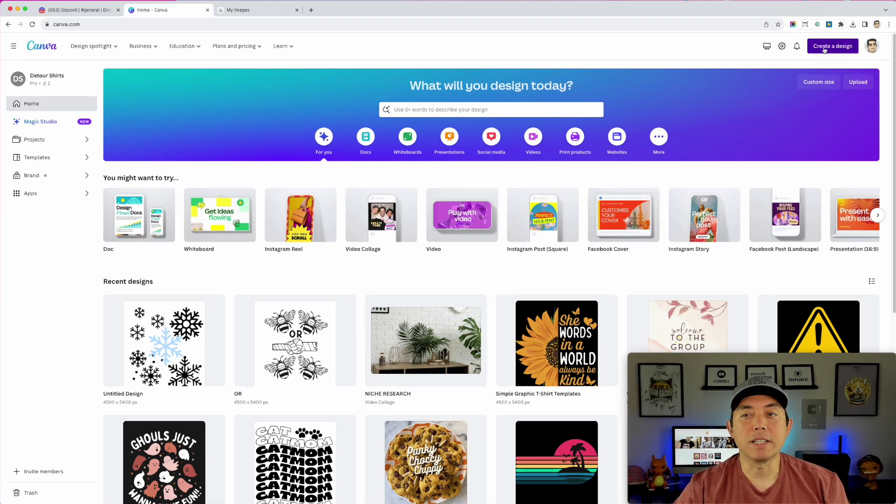
{"action": "left_click", "coordinate": [840, 49]}
{"action": "left_click", "coordinate": [746, 280]}
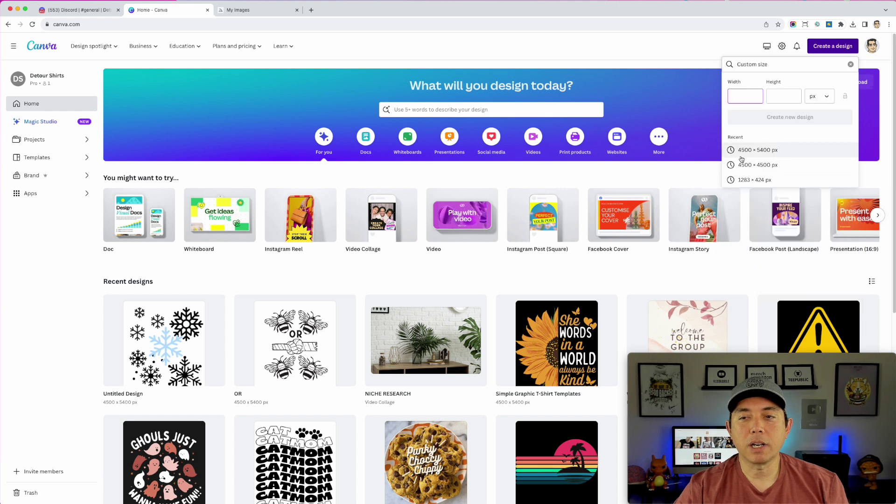
{"action": "left_click", "coordinate": [758, 149]}
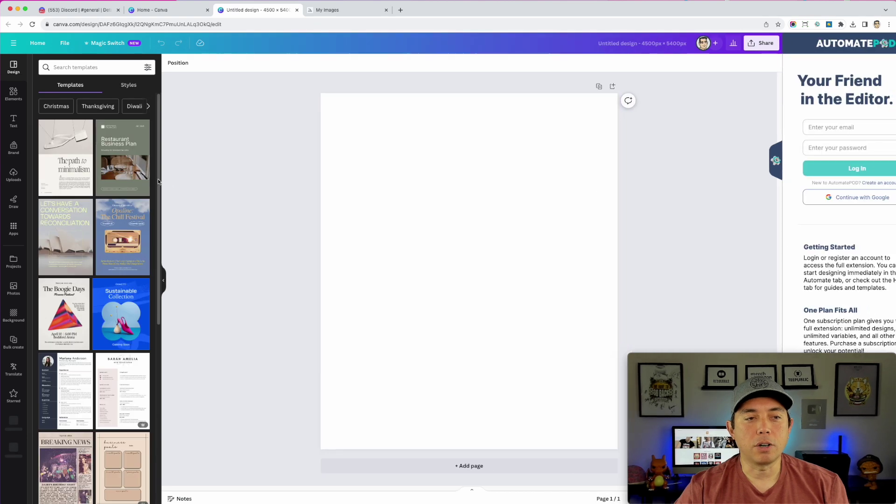
{"action": "left_click", "coordinate": [738, 162]}
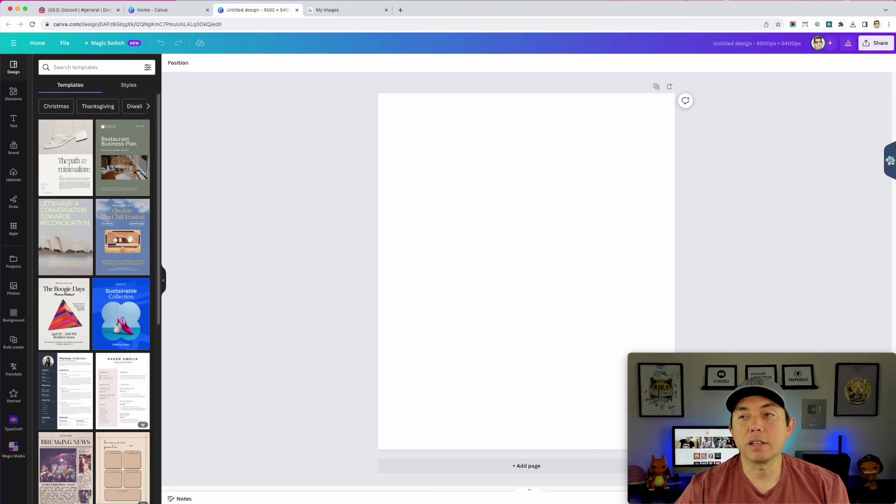
Step: Bring the downloaded pizza tree image onto the blank page, enlarge it to nearly the page width and center it horizontally
{"action": "left_click_drag", "start_coordinate": [895, 201], "coordinate": [534, 216]}
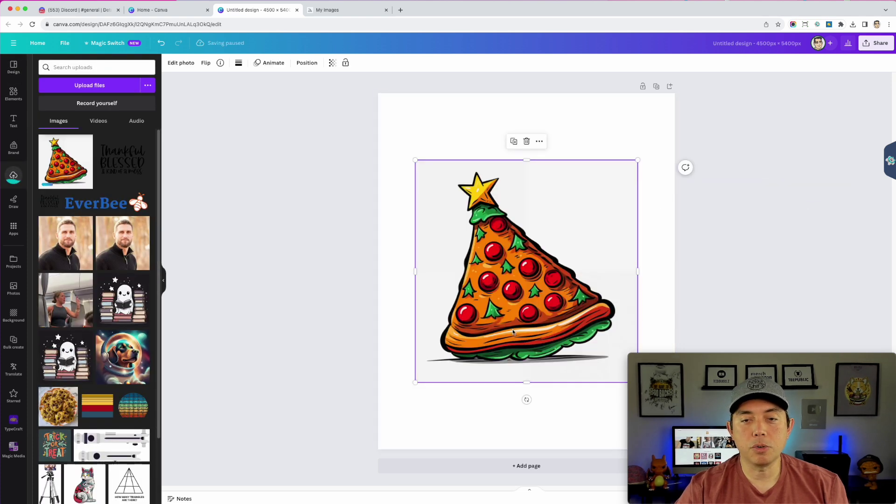
{"action": "left_click_drag", "start_coordinate": [545, 265], "coordinate": [509, 197]}
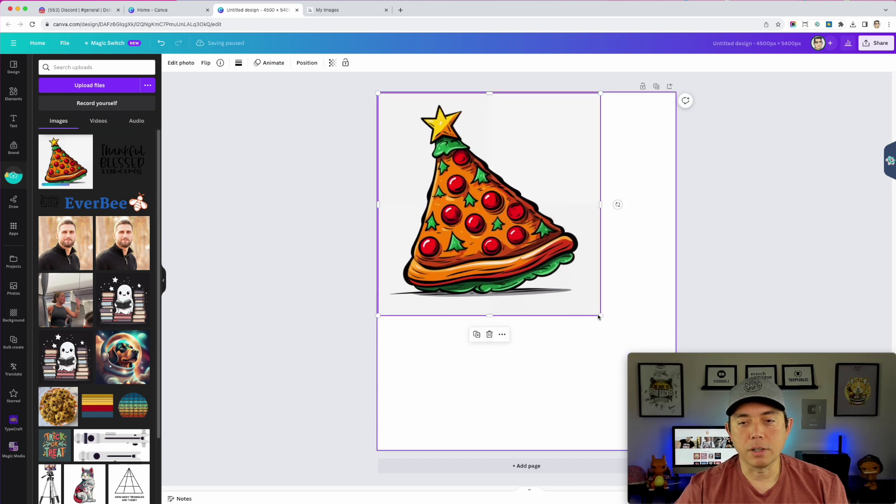
{"action": "left_click_drag", "start_coordinate": [600, 317], "coordinate": [664, 376]}
{"action": "left_click_drag", "start_coordinate": [521, 235], "coordinate": [525, 249]}
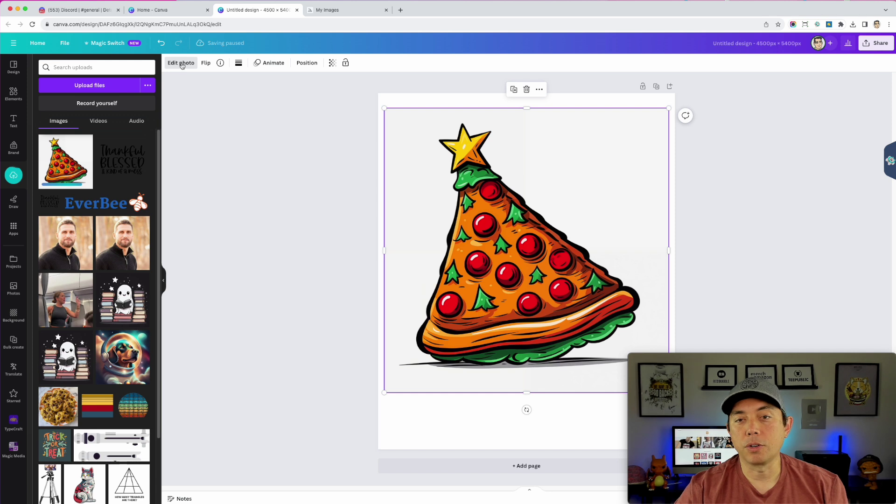
Step: Remove the background of the pizza tree image with BG Remover and shift the image slightly lower
{"action": "left_click", "coordinate": [182, 64]}
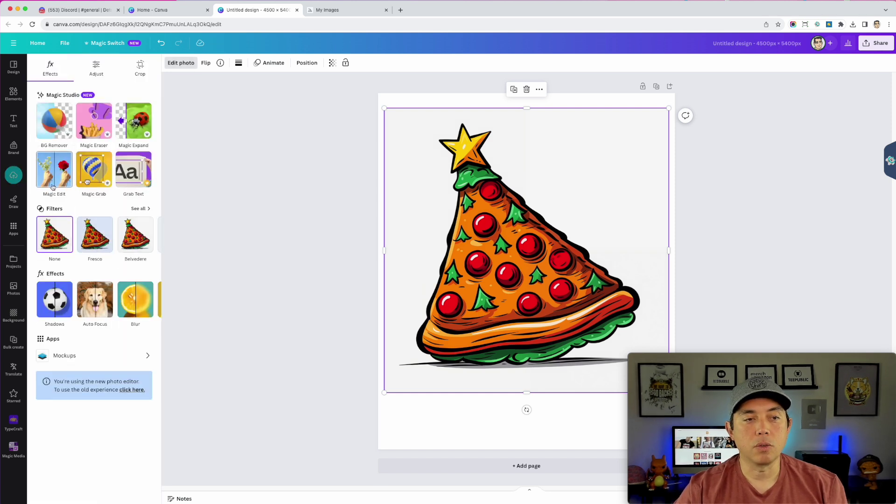
{"action": "left_click", "coordinate": [56, 120]}
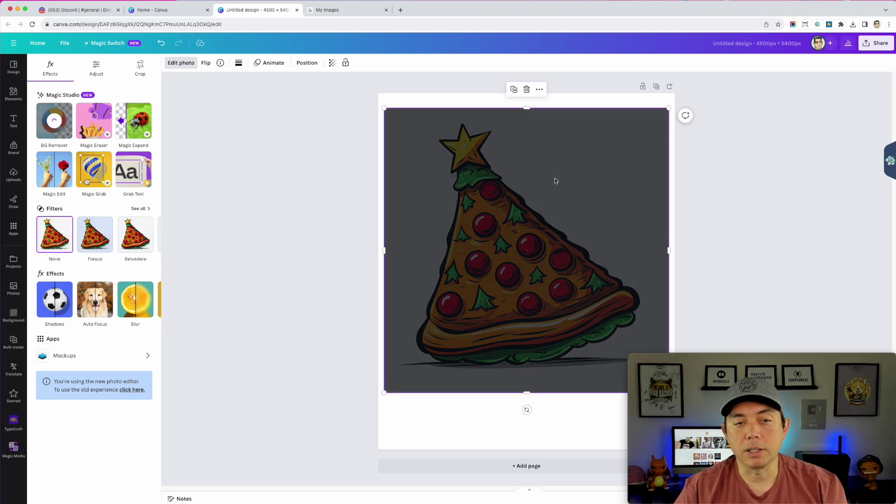
{"action": "mouse_move", "coordinate": [513, 241]}
{"action": "left_mouse_down"}
{"action": "mouse_move", "coordinate": [474, 231]}
{"action": "mouse_move", "coordinate": [525, 277]}
{"action": "mouse_move", "coordinate": [516, 257]}
{"action": "left_mouse_up"}
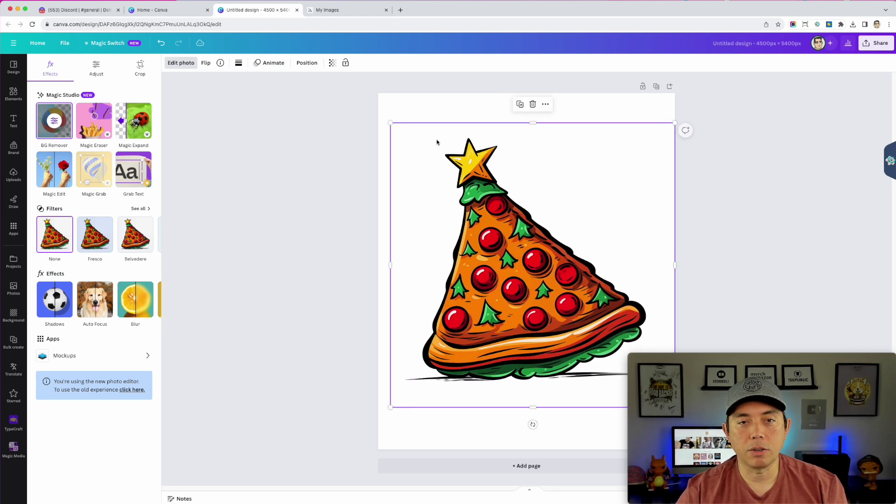
Step: Set the page background to the purple brand palette color and move the pizza tree down to free space above it
{"action": "left_click", "coordinate": [409, 110]}
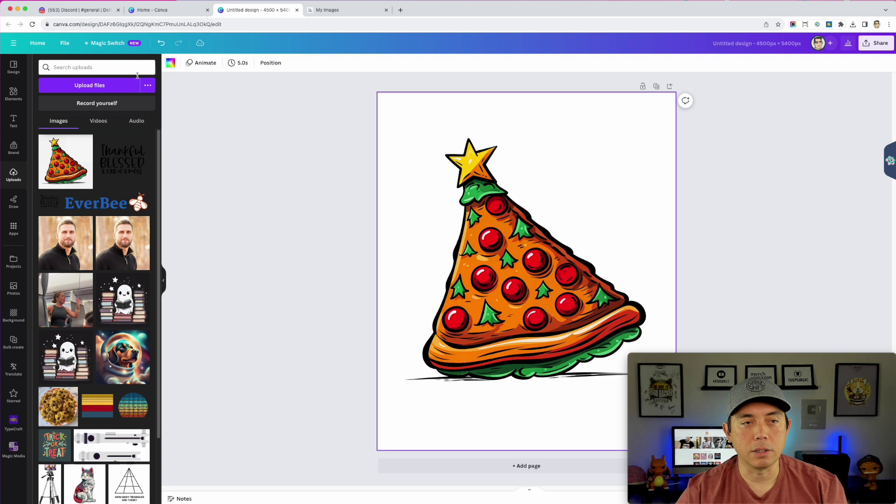
{"action": "left_click", "coordinate": [170, 63]}
{"action": "left_click", "coordinate": [80, 163]}
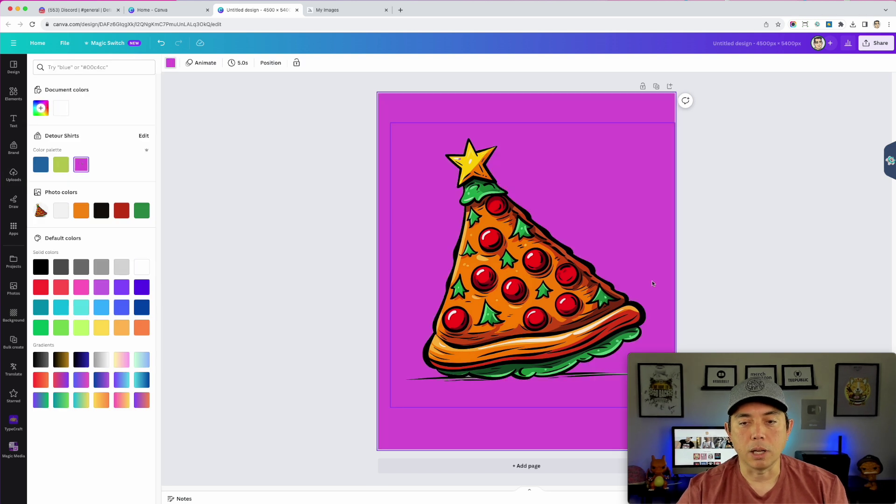
{"action": "left_click_drag", "start_coordinate": [520, 241], "coordinate": [505, 278]}
{"action": "left_click", "coordinate": [342, 156]}
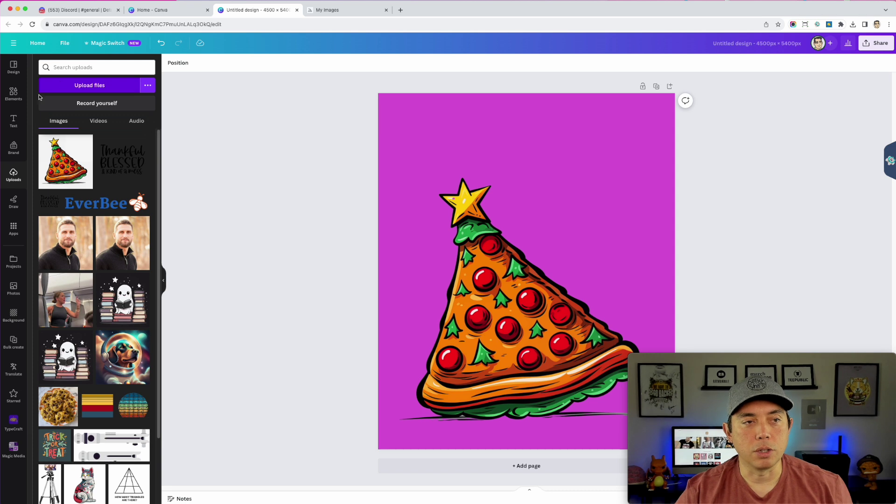
Step: Add a heading reading MERRY above the pizza tree and enlarge it to font size 723
{"action": "left_click", "coordinate": [13, 121]}
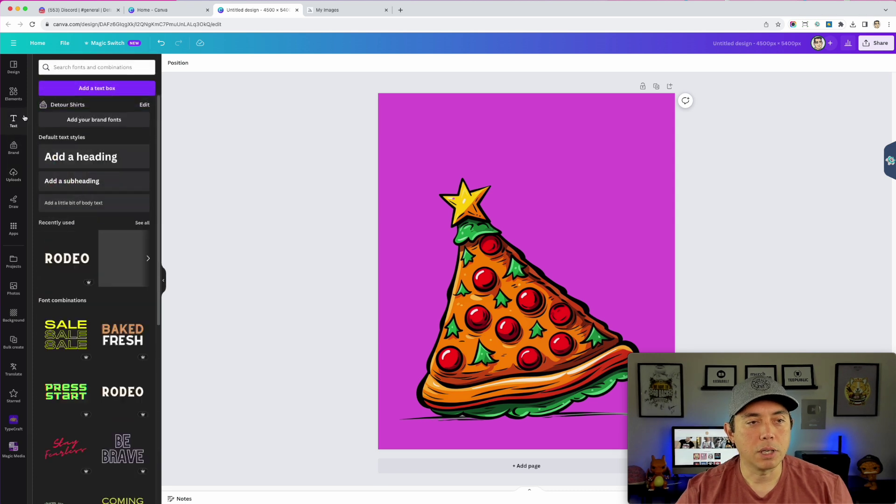
{"action": "left_click", "coordinate": [81, 156]}
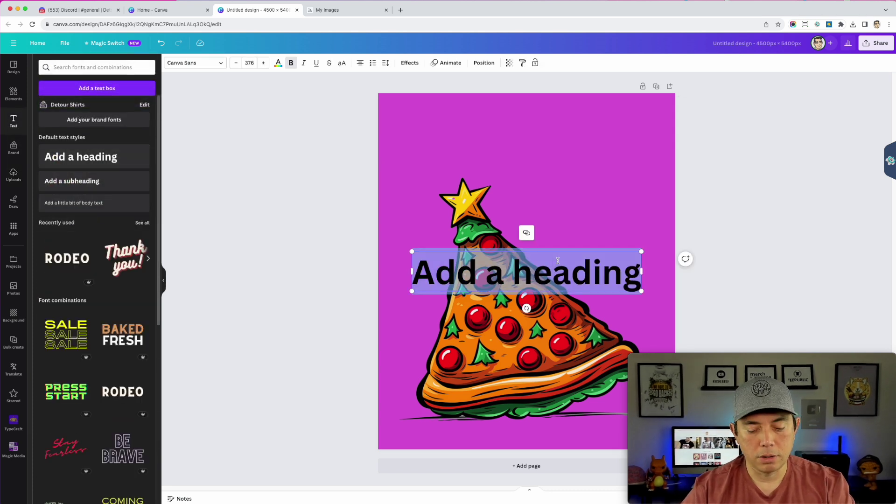
{"action": "type", "text": "Me"}
{"action": "key", "text": "BackSpace"}
{"action": "type", "text": "ERRY"}
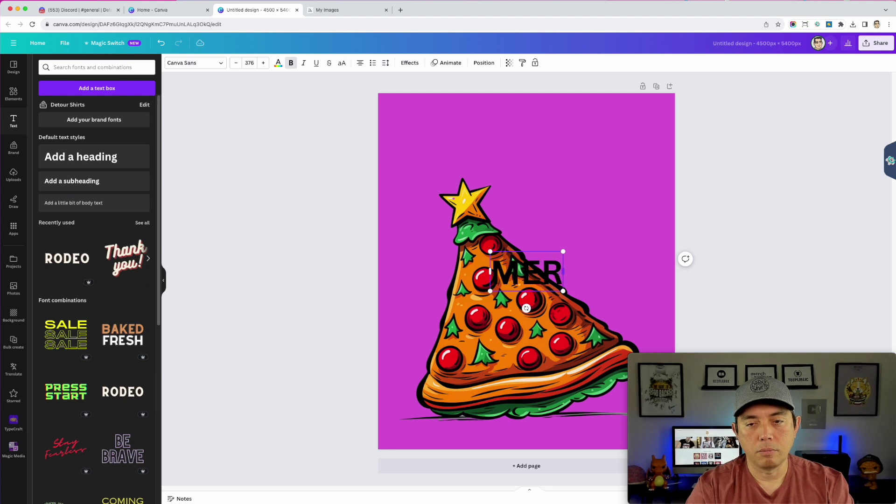
{"action": "left_click", "coordinate": [293, 104]}
{"action": "left_click_drag", "start_coordinate": [578, 275], "coordinate": [639, 184]}
Step: Duplicate the MERRY heading below itself, change the copy to CRUSTMAS and shrink it to font size 501 on one line
{"action": "left_click_drag", "start_coordinate": [532, 133], "coordinate": [513, 184]}
{"action": "double_click", "coordinate": [512, 184]}
{"action": "type", "text": "CR"}
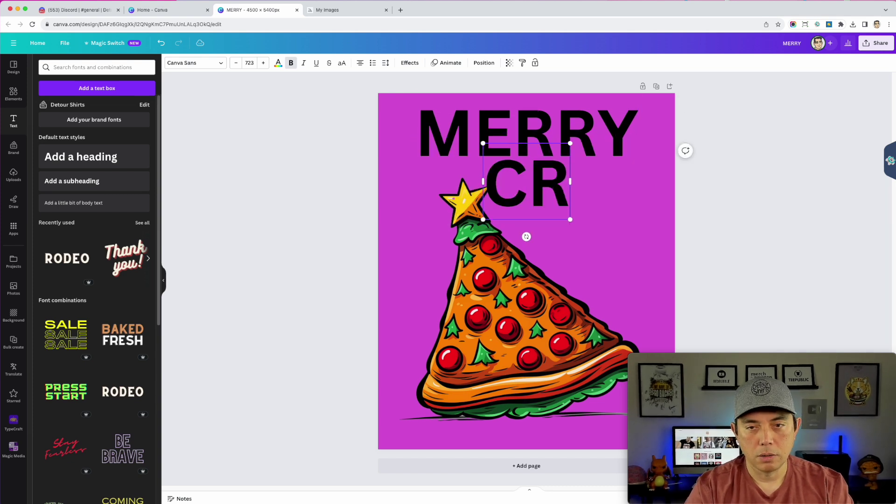
{"action": "type", "text": "USTMAS"}
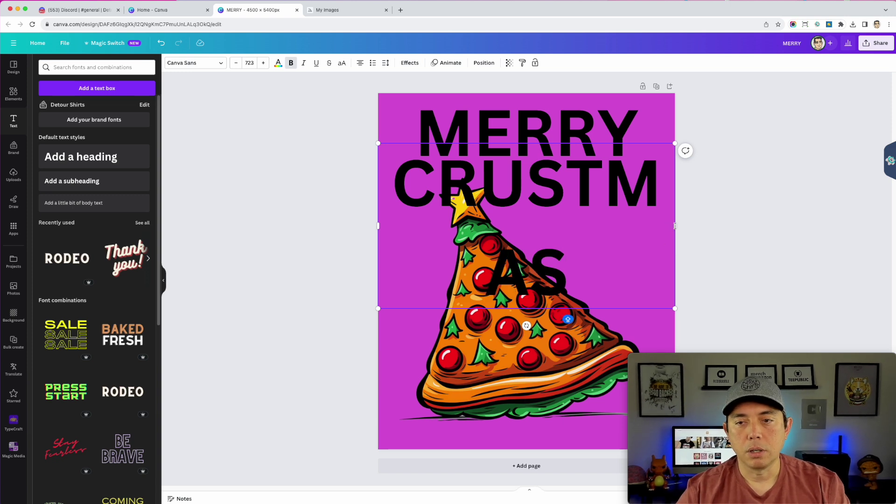
{"action": "left_click_drag", "start_coordinate": [676, 223], "coordinate": [638, 196]}
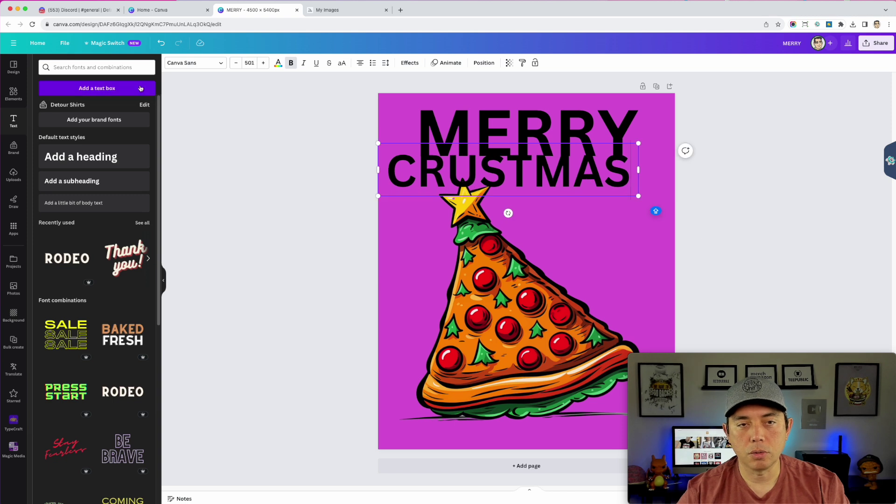
Step: Center CRUSTMAS on the page, reduce MERRY to font size 613 and stack both lines closely above the tree
{"action": "left_click", "coordinate": [312, 126]}
{"action": "left_click_drag", "start_coordinate": [533, 173], "coordinate": [551, 180]}
{"action": "left_click", "coordinate": [630, 150]}
{"action": "left_click_drag", "start_coordinate": [643, 174], "coordinate": [605, 159]}
{"action": "left_click_drag", "start_coordinate": [514, 131], "coordinate": [530, 127]}
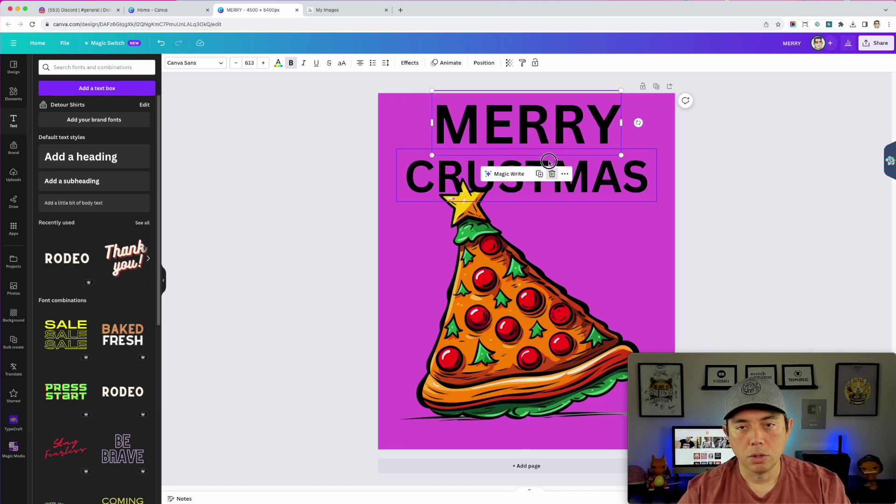
{"action": "left_click_drag", "start_coordinate": [609, 181], "coordinate": [610, 172]}
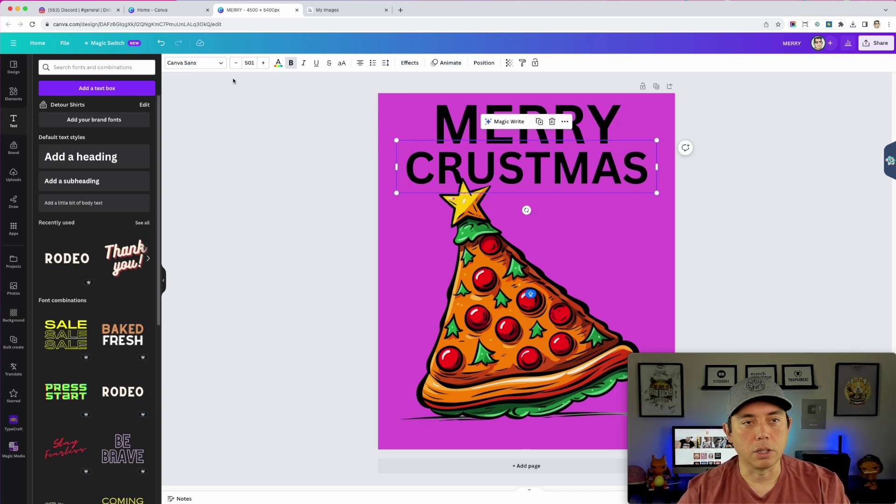
Step: Try The Breaks Script on the CRUSTMAS text, and settle on the handwriting font Apricots
{"action": "left_click", "coordinate": [222, 65]}
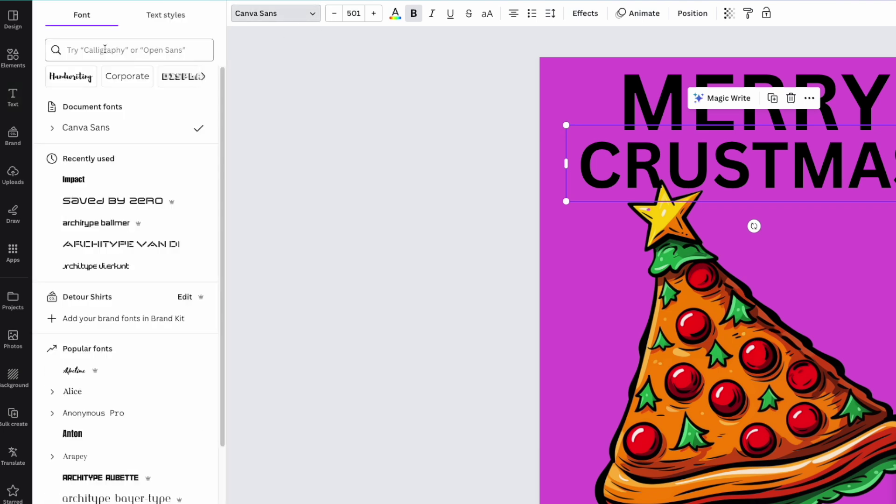
{"action": "left_click", "coordinate": [72, 76]}
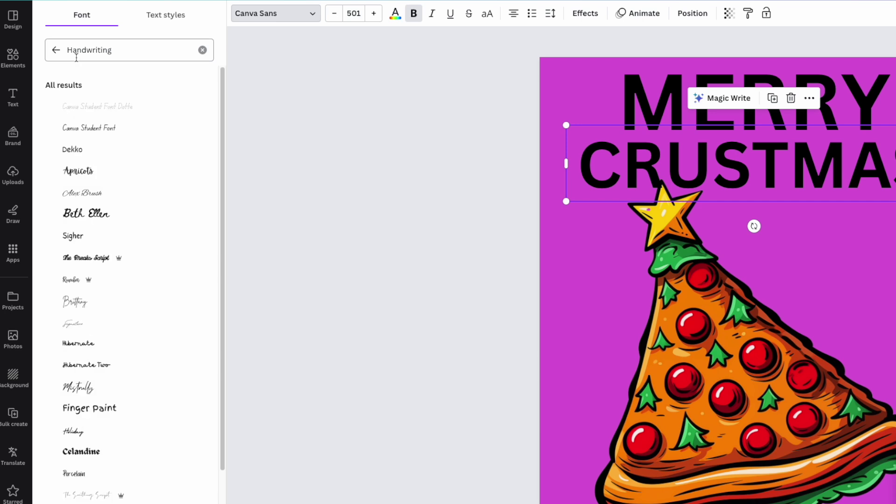
{"action": "left_click", "coordinate": [116, 260]}
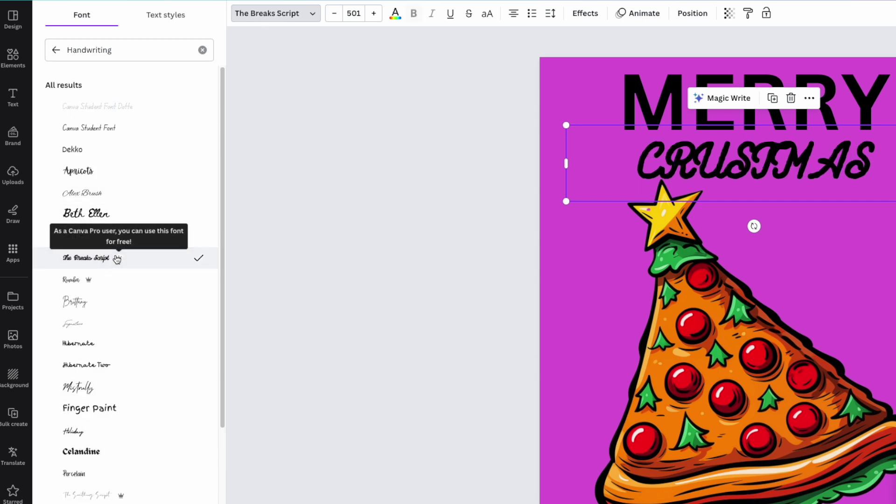
{"action": "left_click", "coordinate": [88, 174]}
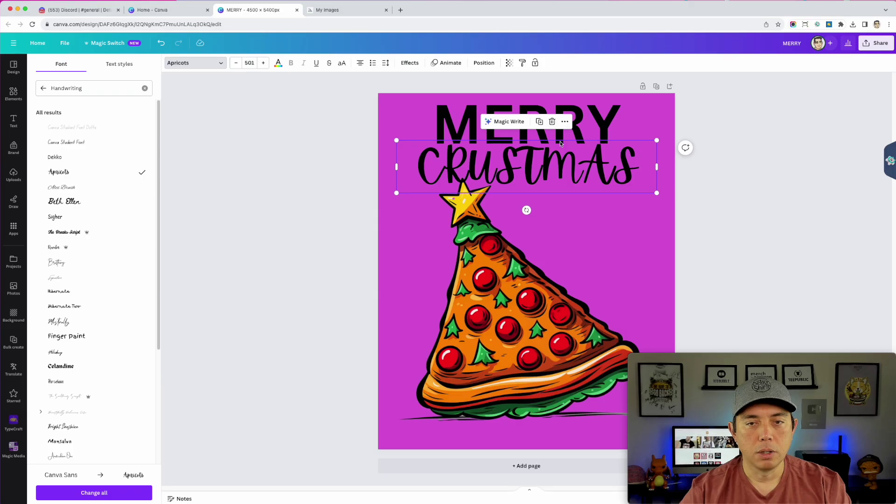
Step: Retype the second text line in mixed case as Crustmas
{"action": "double_click", "coordinate": [554, 163]}
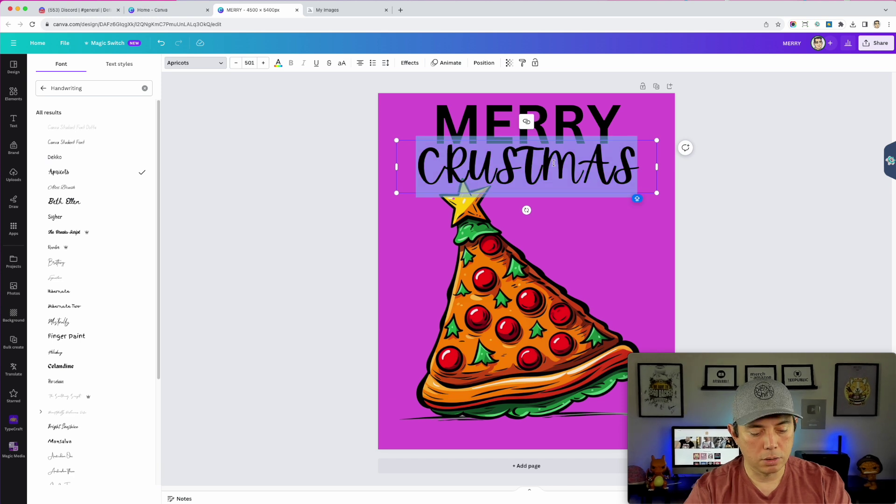
{"action": "type", "text": "C"}
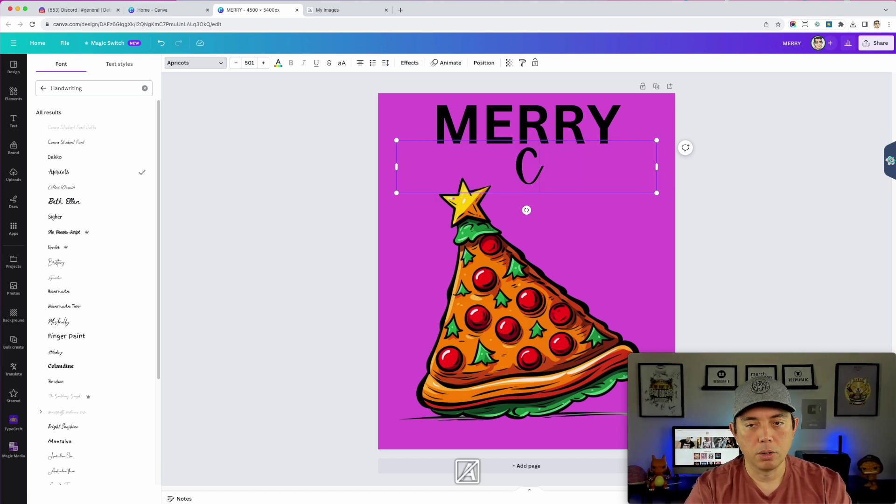
{"action": "type", "text": "hr"}
{"action": "key", "text": "BackSpace"}
{"action": "key", "text": "BackSpace"}
{"action": "type", "text": "r"}
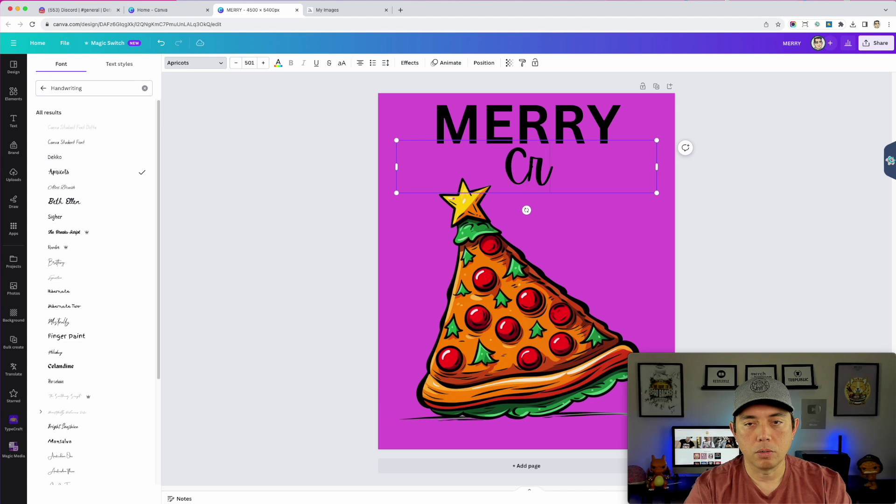
{"action": "type", "text": "ustmas"}
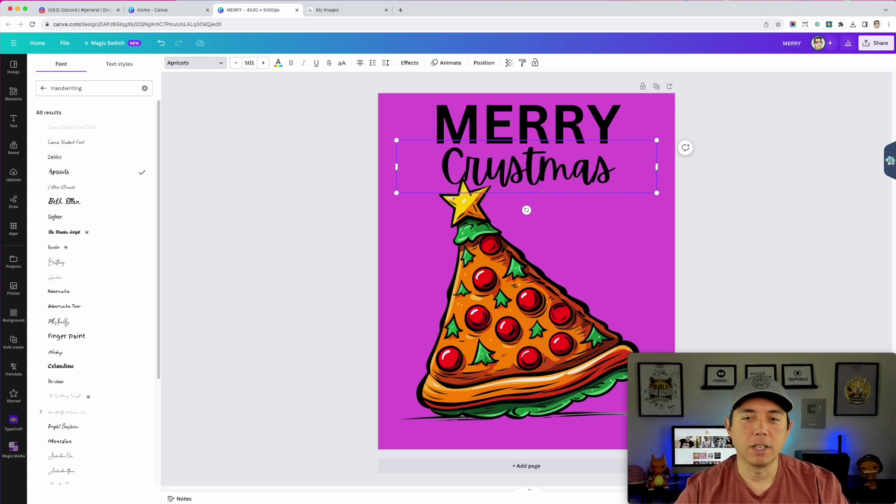
Step: Enlarge the Crustmas line to font size 744 so it spans most of the page width
{"action": "left_click_drag", "start_coordinate": [656, 167], "coordinate": [671, 218]}
{"action": "left_click", "coordinate": [623, 236]}
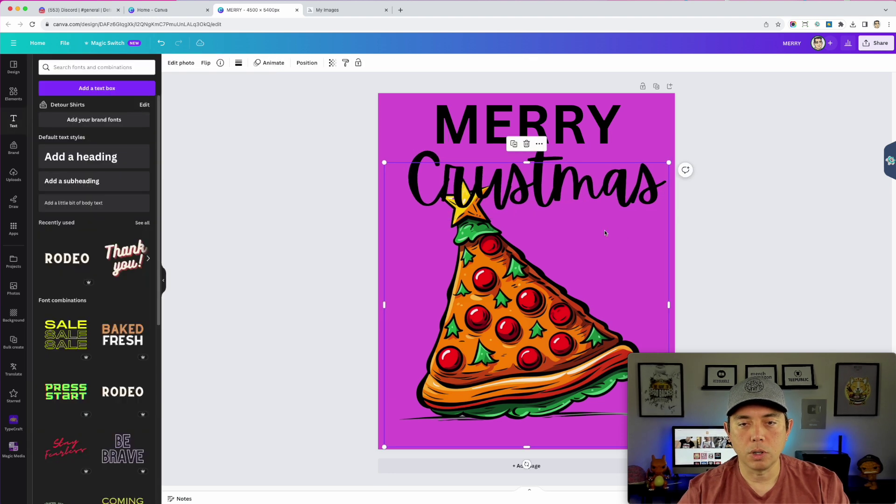
Step: Set the MERRY line in the Apricots font, retype it in mixed case as Merry, and tuck Crustmas closer beneath it
{"action": "left_click", "coordinate": [522, 120]}
{"action": "double_click", "coordinate": [522, 121]}
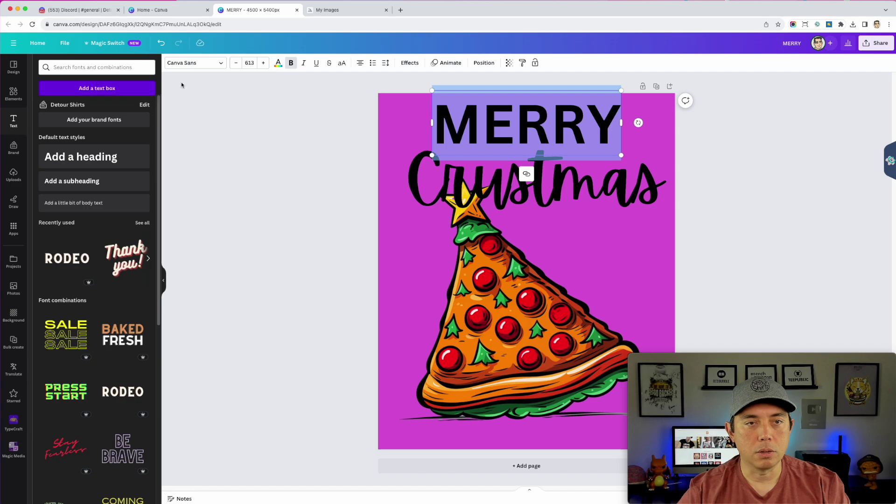
{"action": "left_click", "coordinate": [198, 64]}
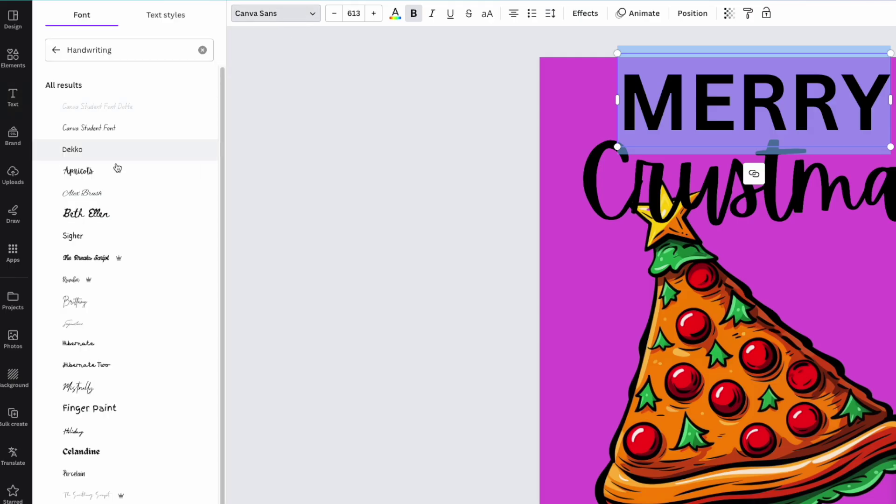
{"action": "left_click", "coordinate": [96, 171]}
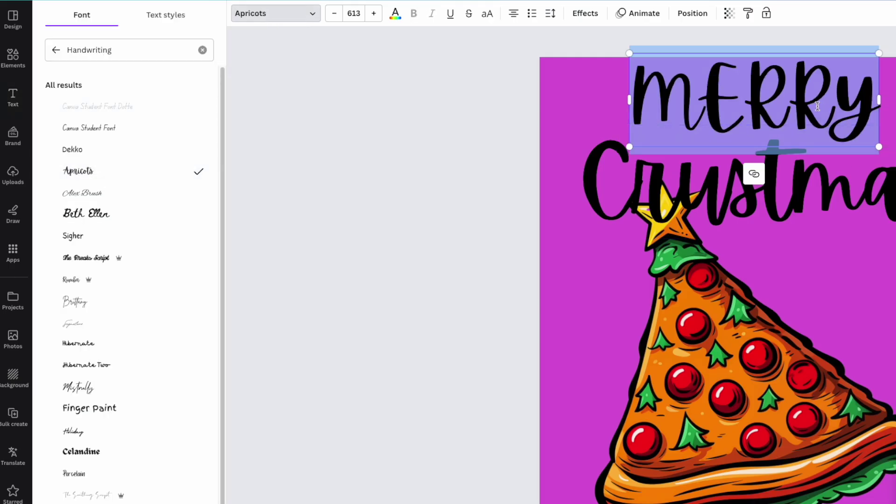
{"action": "type", "text": "Merry"}
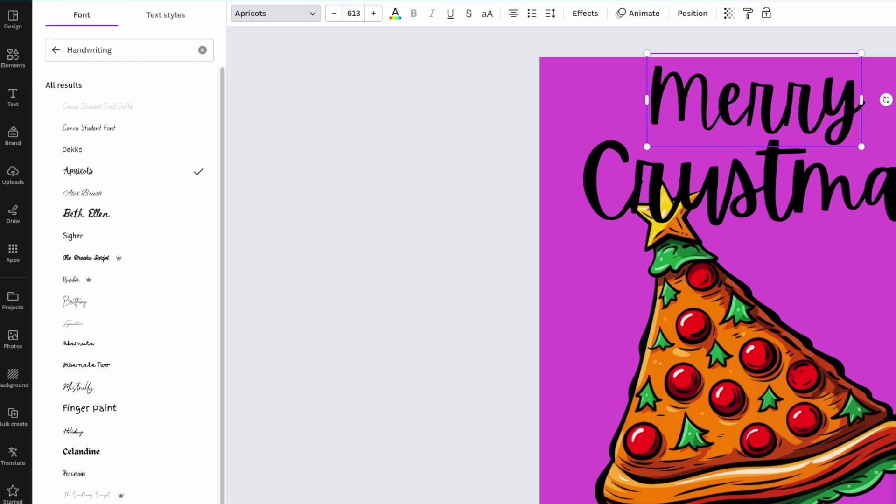
{"action": "left_click", "coordinate": [845, 196]}
{"action": "left_click_drag", "start_coordinate": [845, 196], "coordinate": [845, 184]}
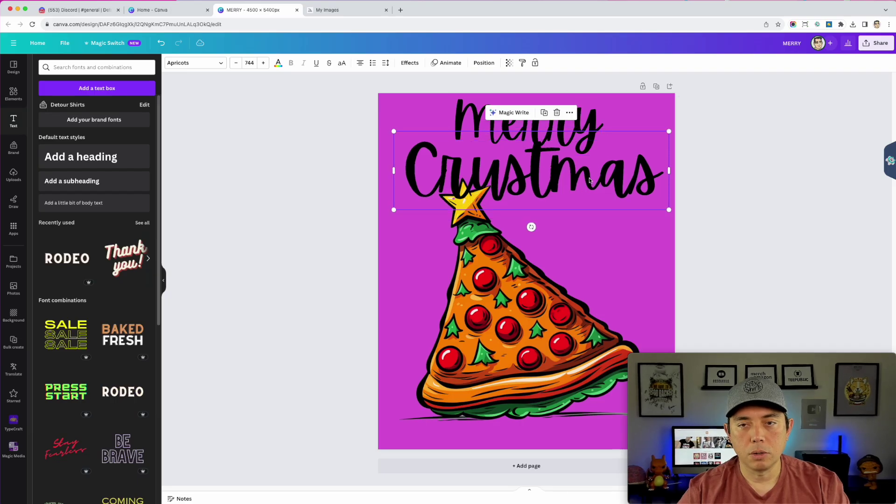
Step: Move the pizza tree to the upper part of the page and both text lines together to the bottom
{"action": "left_click", "coordinate": [601, 248]}
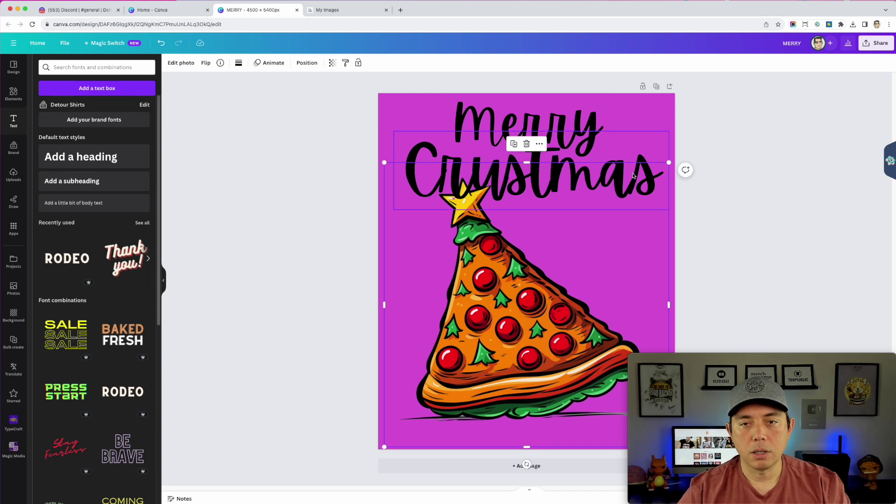
{"action": "left_click_drag", "start_coordinate": [552, 289], "coordinate": [553, 214]}
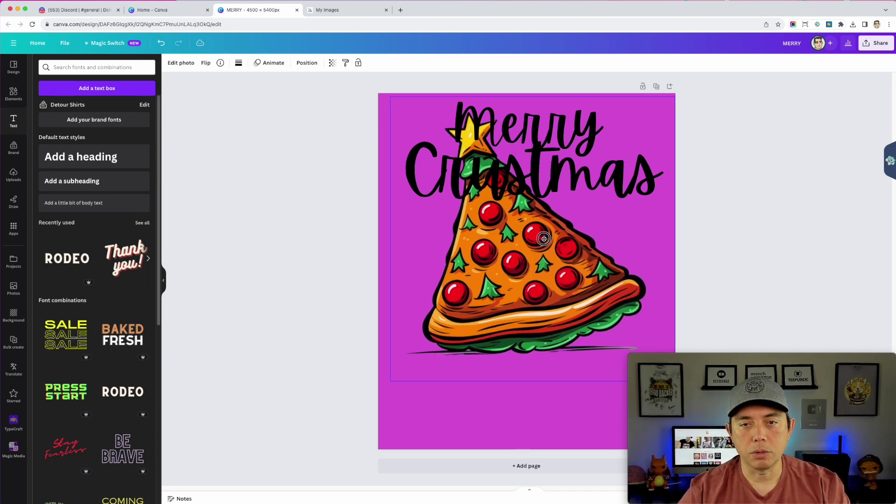
{"action": "left_click", "coordinate": [564, 139]}
{"action": "left_click", "coordinate": [564, 139], "text": "shift"}
{"action": "left_click_drag", "start_coordinate": [564, 139], "coordinate": [556, 366]}
Step: Shrink the pizza tree slightly, and fine-tune its position and that of the Merry and Crustmas lines beneath it
{"action": "left_click_drag", "start_coordinate": [562, 281], "coordinate": [568, 273]}
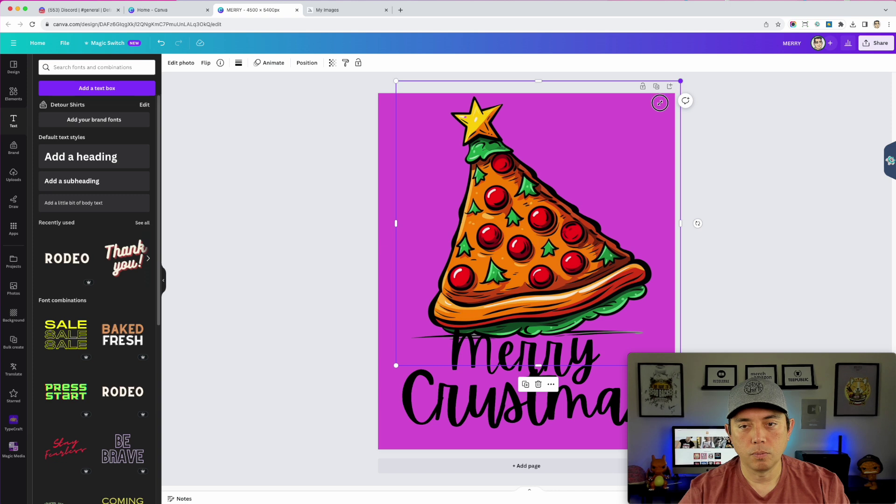
{"action": "left_click_drag", "start_coordinate": [529, 184], "coordinate": [529, 190]}
{"action": "left_click", "coordinate": [472, 368]}
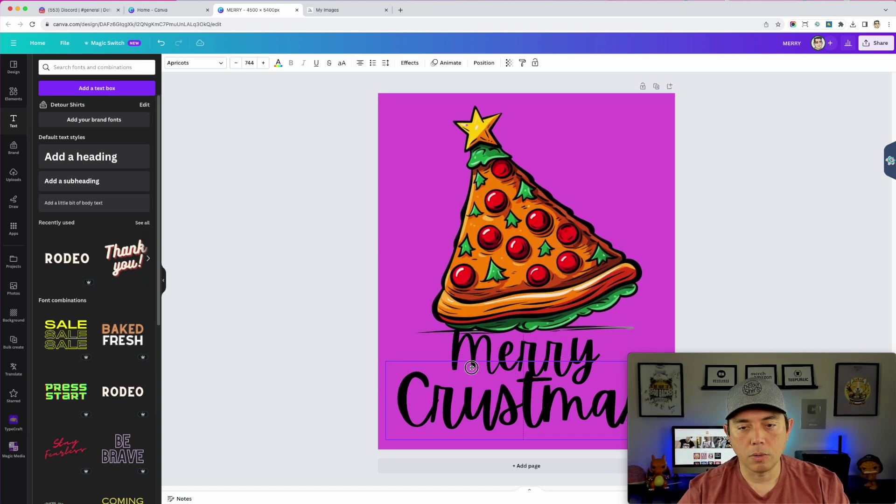
{"action": "left_click_drag", "start_coordinate": [459, 350], "coordinate": [455, 350]}
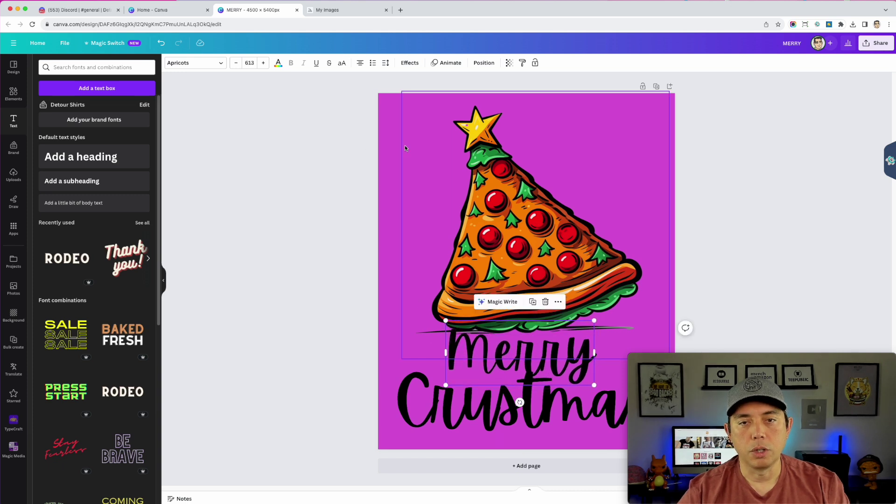
Step: Change the page background colour to black
{"action": "left_click", "coordinate": [383, 127]}
{"action": "left_click", "coordinate": [176, 64]}
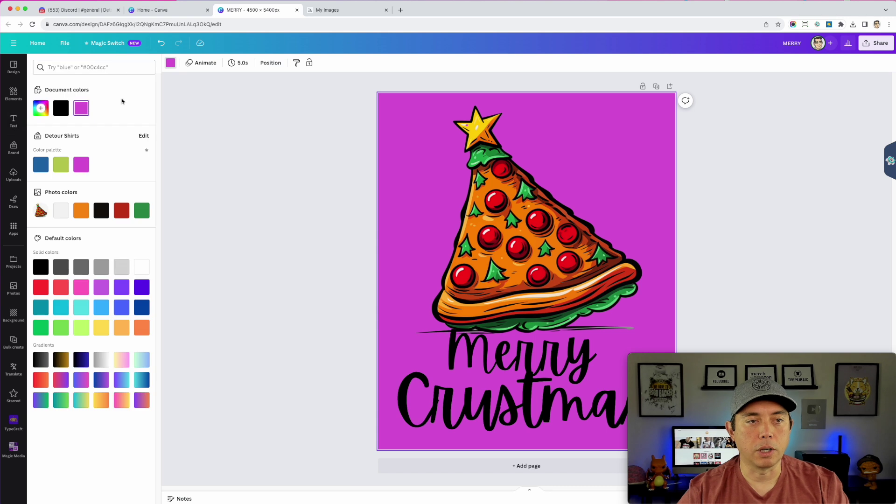
{"action": "left_click", "coordinate": [60, 107]}
Step: Recolour the Merry and Crustmas text lines white
{"action": "left_click", "coordinate": [534, 349]}
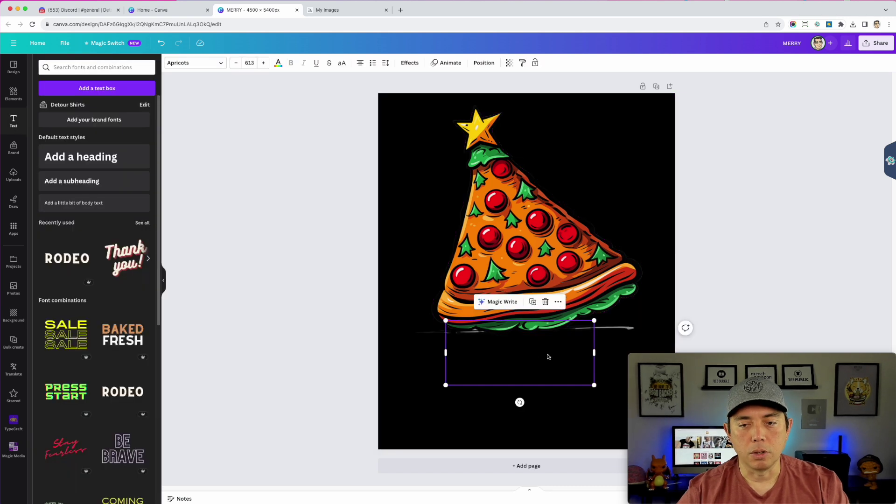
{"action": "left_click", "coordinate": [278, 64]}
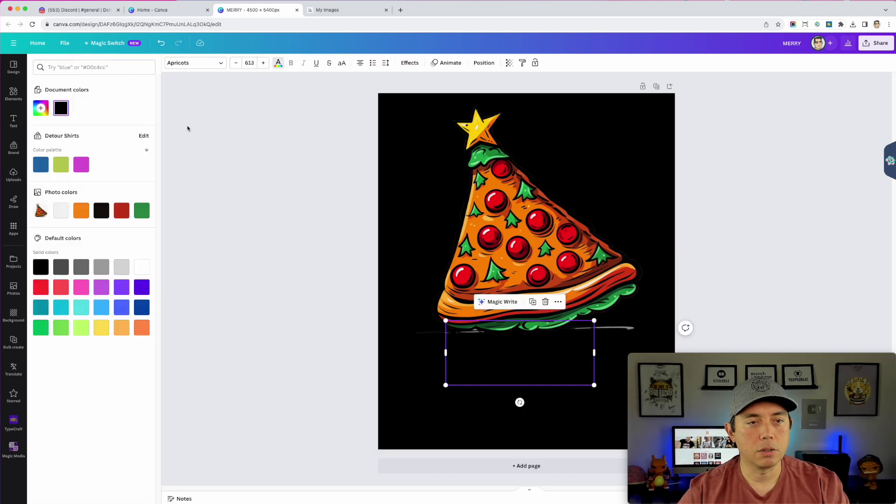
{"action": "left_click", "coordinate": [142, 266]}
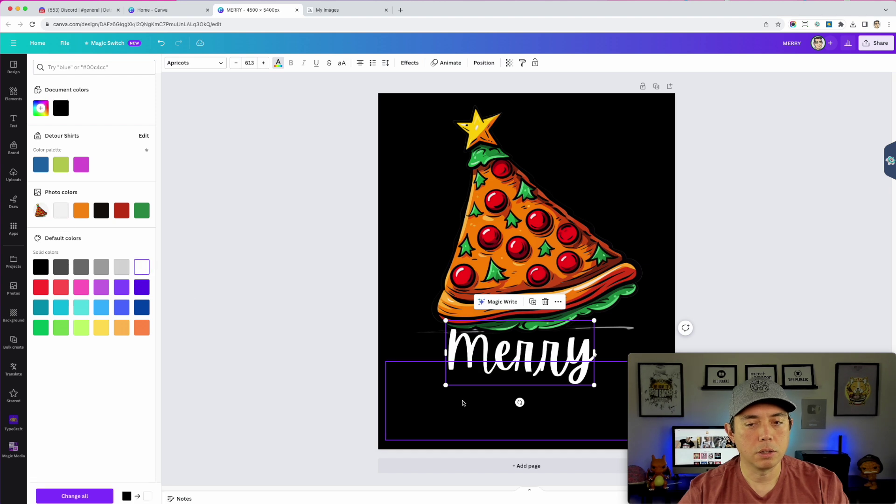
{"action": "left_click", "coordinate": [142, 268]}
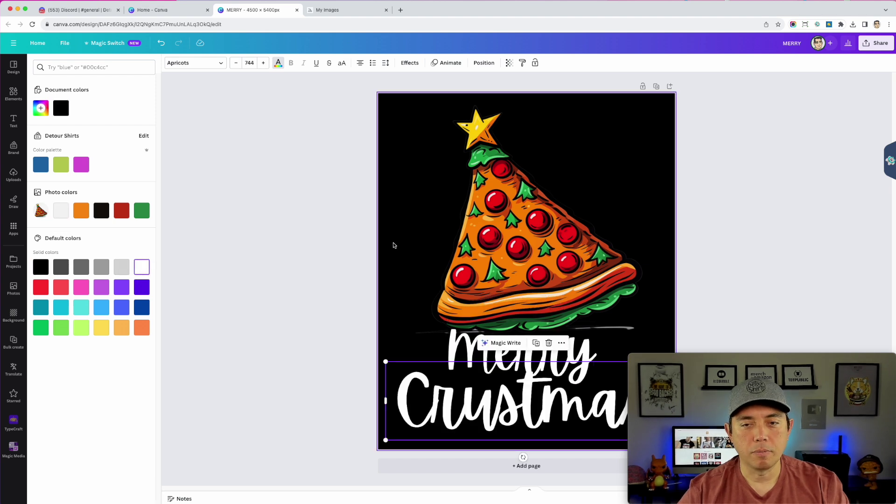
{"action": "key", "text": "Escape"}
Step: Nudge the Crustmas and Merry lines slightly upward towards the pizza tree
{"action": "left_click", "coordinate": [568, 244]}
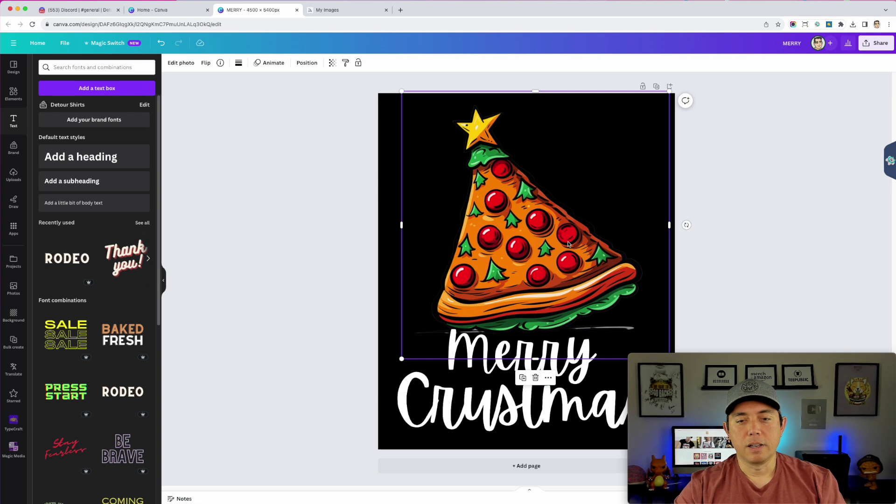
{"action": "left_click", "coordinate": [730, 221]}
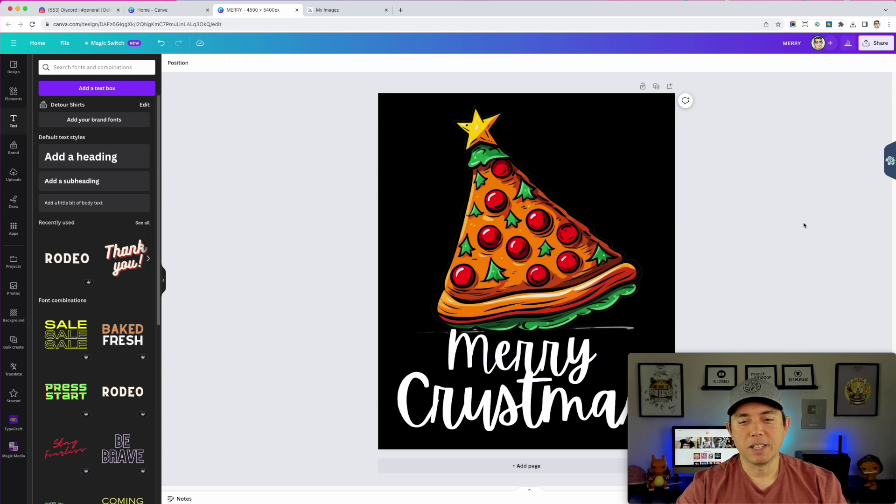
{"action": "left_click", "coordinate": [570, 367]}
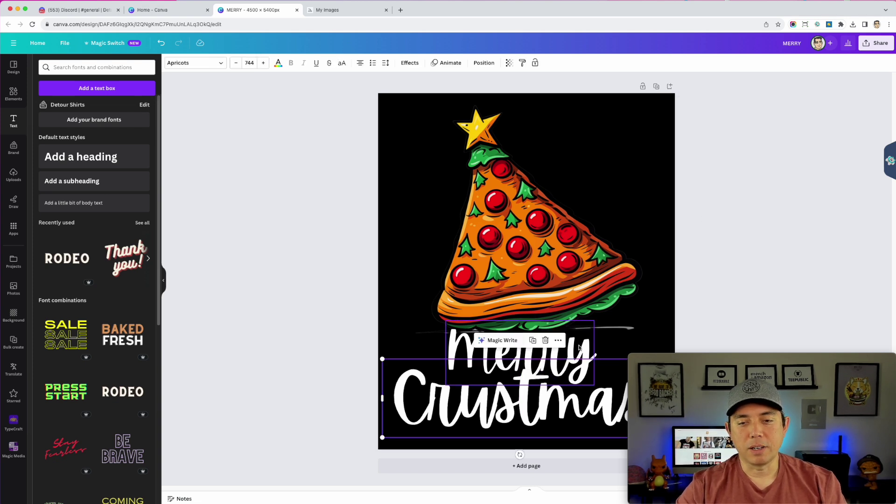
{"action": "left_click", "coordinate": [575, 354]}
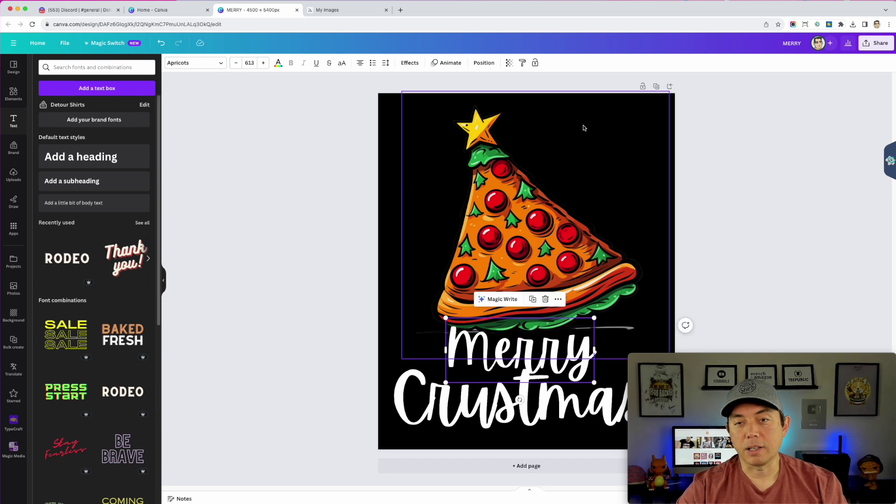
{"action": "left_click", "coordinate": [246, 191]}
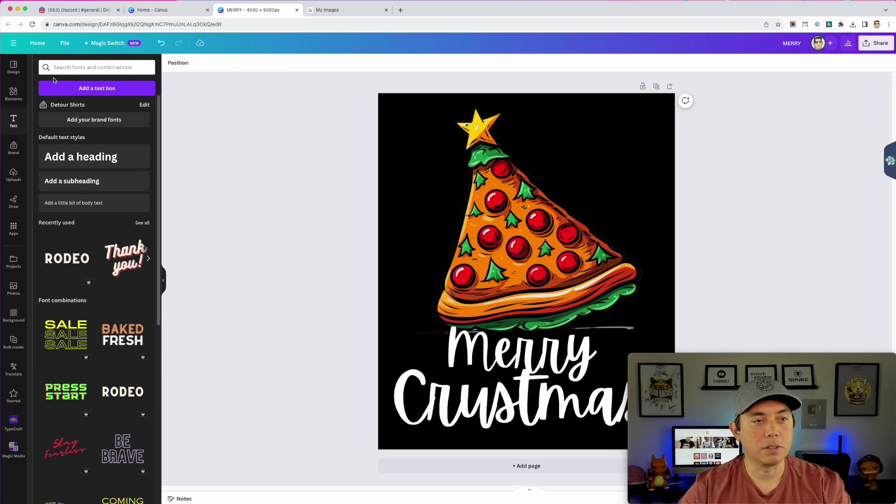
Step: Add the recently used graphic with two snowflakes and dots to the page and colour it white
{"action": "left_click", "coordinate": [13, 93]}
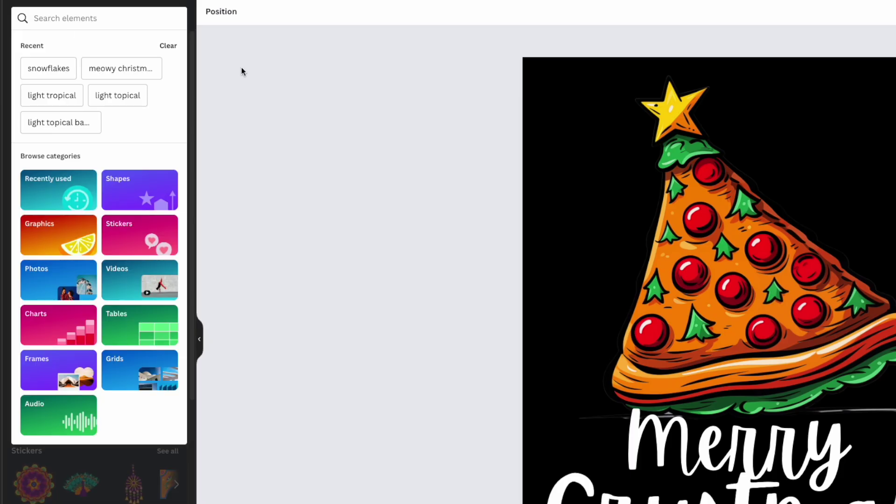
{"action": "left_click", "coordinate": [241, 71]}
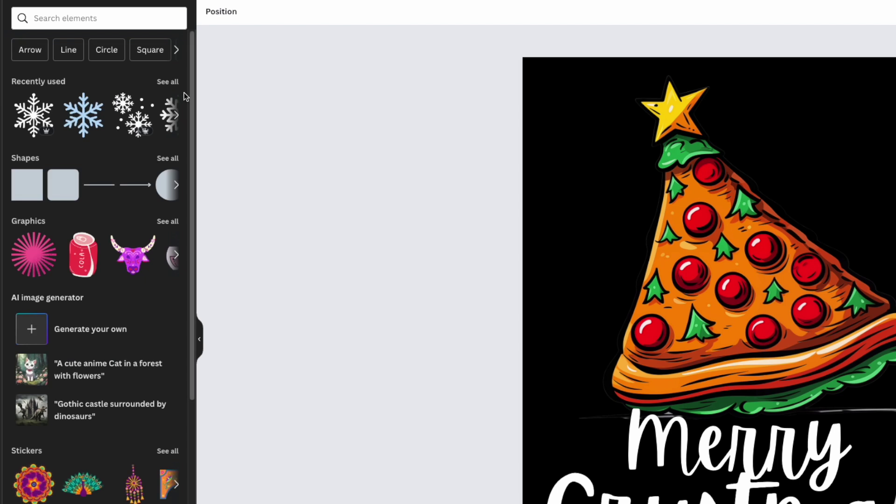
{"action": "left_click", "coordinate": [34, 114]}
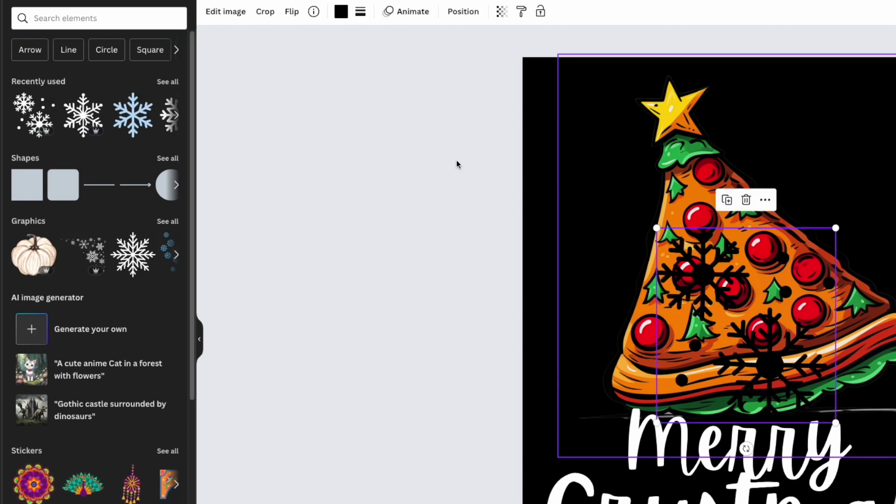
{"action": "left_click", "coordinate": [341, 12]}
{"action": "left_click", "coordinate": [85, 87]}
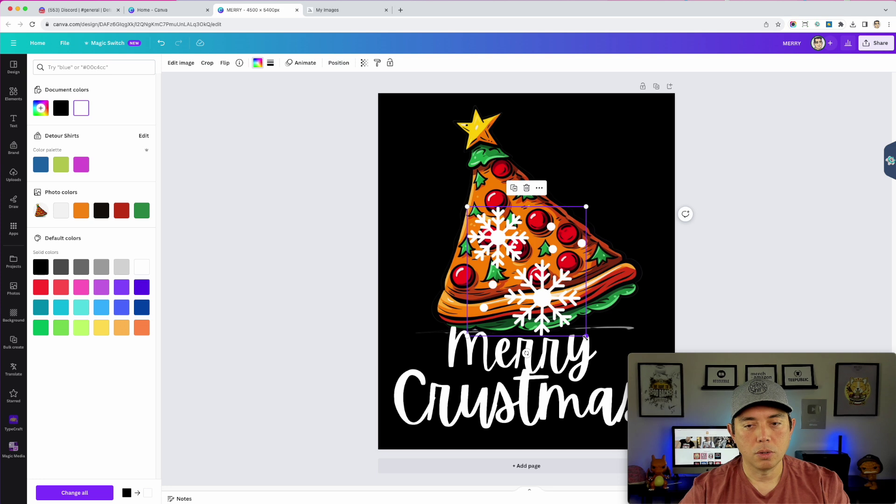
Step: Shrink the snowflake cluster and arrange copies on both sides of the tree and at either end of the Merry line
{"action": "left_click_drag", "start_coordinate": [836, 422], "coordinate": [762, 366]}
{"action": "left_click_drag", "start_coordinate": [537, 298], "coordinate": [523, 281]}
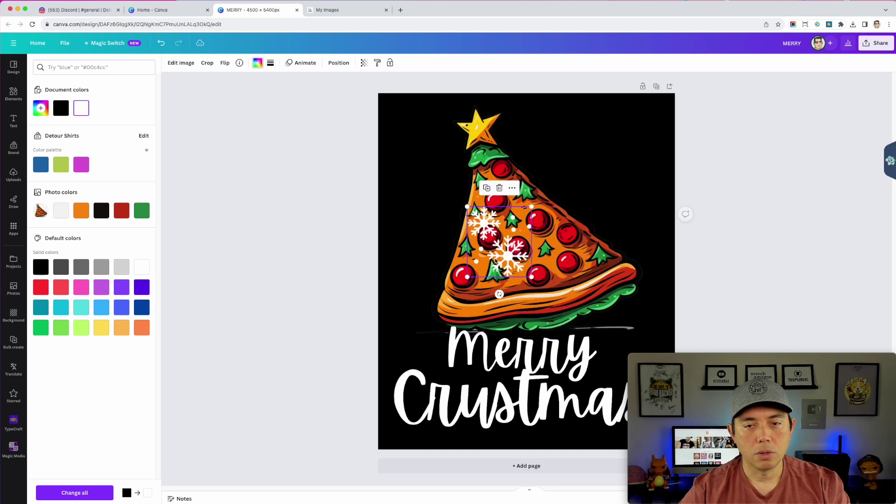
{"action": "left_click_drag", "start_coordinate": [511, 250], "coordinate": [430, 212]}
{"action": "left_click_drag", "start_coordinate": [428, 250], "coordinate": [434, 372]}
{"action": "mouse_move", "coordinate": [438, 338]}
{"action": "left_mouse_down"}
{"action": "mouse_move", "coordinate": [425, 344]}
{"action": "mouse_move", "coordinate": [431, 327]}
{"action": "mouse_move", "coordinate": [453, 344]}
{"action": "left_mouse_up"}
{"action": "left_click_drag", "start_coordinate": [419, 319], "coordinate": [630, 342]}
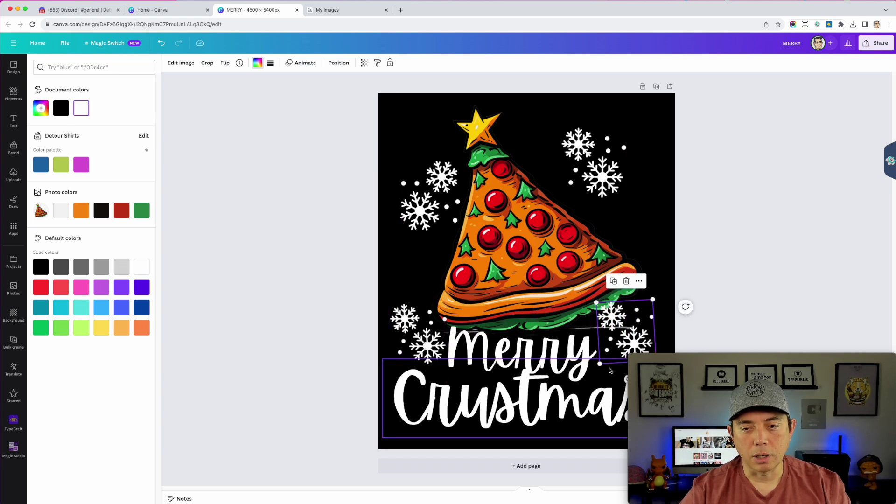
Step: Rotate the snowflake cluster after the word Merry and fit it into the gap between the tree's crust and Crustmas
{"action": "mouse_move", "coordinate": [628, 354]}
{"action": "left_mouse_down"}
{"action": "mouse_move", "coordinate": [560, 340]}
{"action": "mouse_move", "coordinate": [640, 361]}
{"action": "left_mouse_up"}
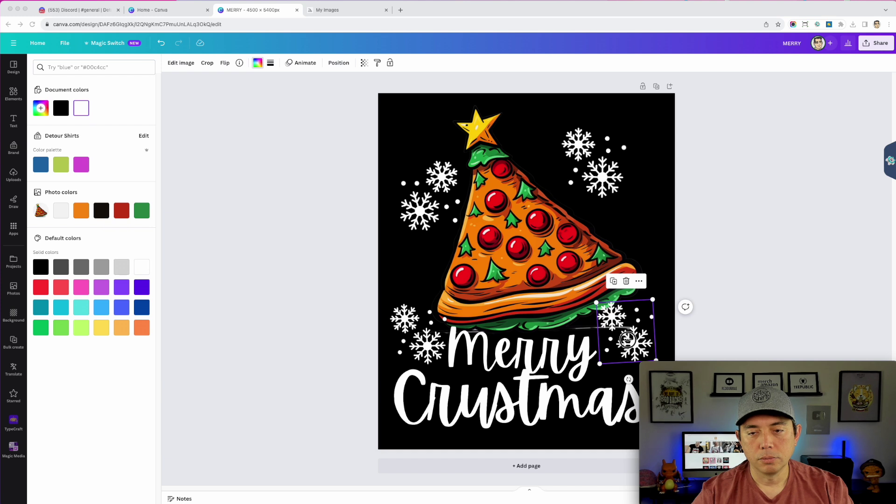
{"action": "left_click_drag", "start_coordinate": [628, 344], "coordinate": [623, 283]}
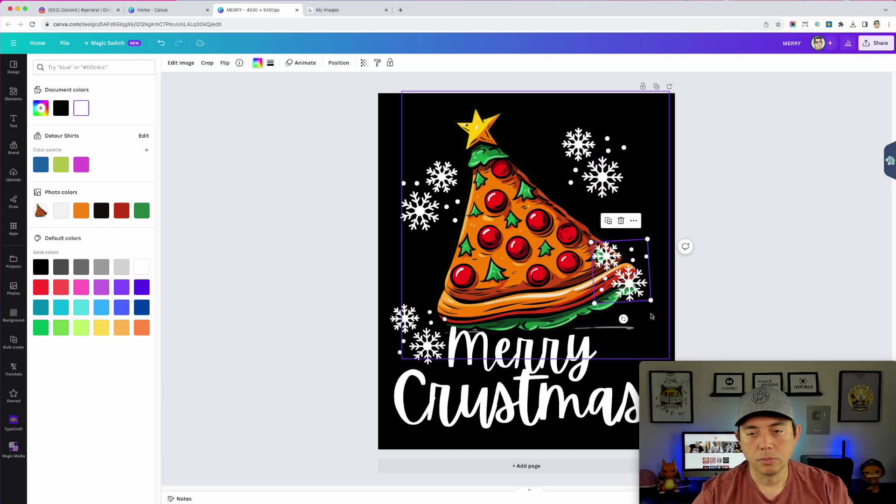
{"action": "left_click_drag", "start_coordinate": [623, 319], "coordinate": [633, 317]}
{"action": "left_click_drag", "start_coordinate": [603, 279], "coordinate": [614, 347]}
Step: Enlarge the snowflake cluster at the page's upper right and reposition it in the empty space beside the tree
{"action": "left_click", "coordinate": [611, 192]}
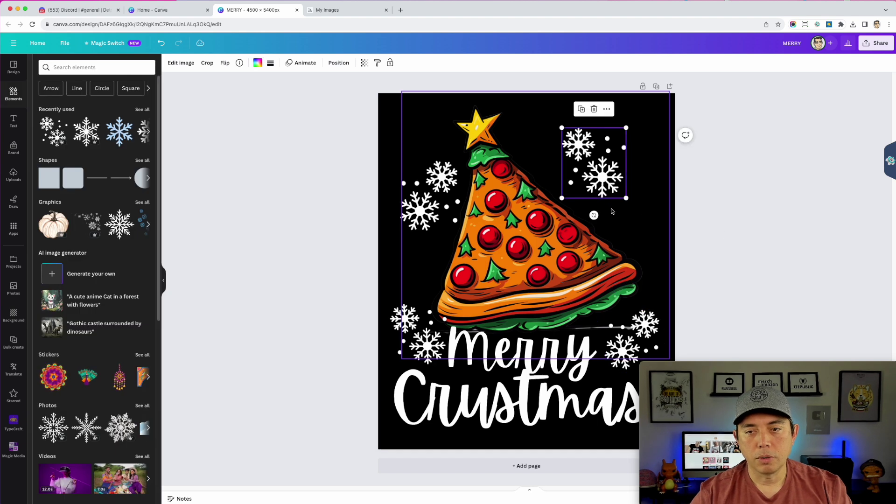
{"action": "left_click_drag", "start_coordinate": [625, 197], "coordinate": [655, 229]}
{"action": "left_click_drag", "start_coordinate": [620, 202], "coordinate": [605, 189]}
{"action": "left_click", "coordinate": [727, 224]}
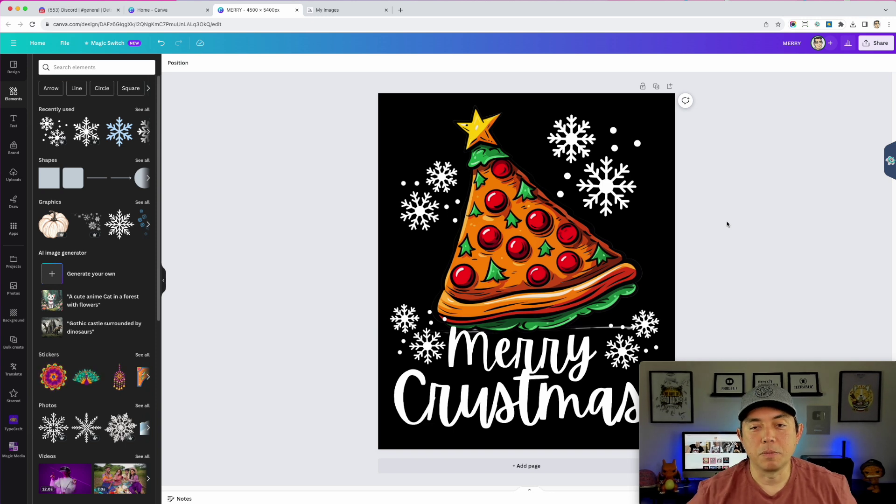
Step: Set up the design's download as a 4,500 × 5,400 px PNG with a transparent background
{"action": "left_click", "coordinate": [388, 106]}
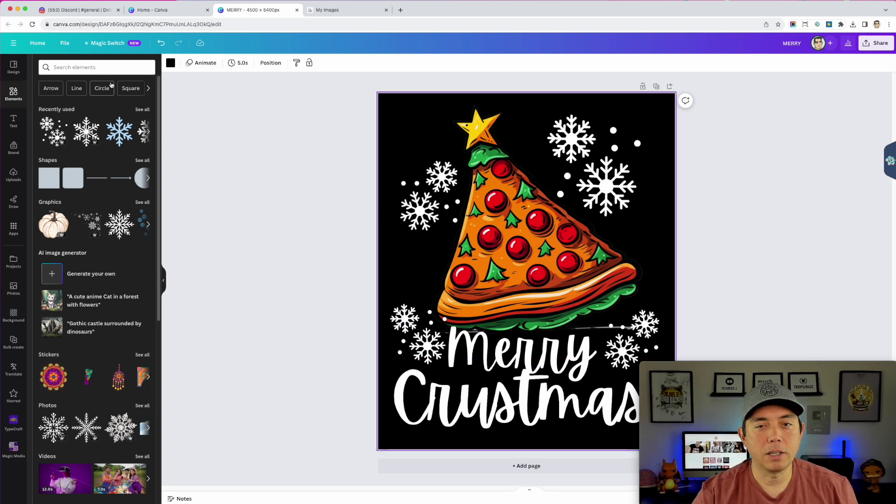
{"action": "left_click", "coordinate": [169, 63]}
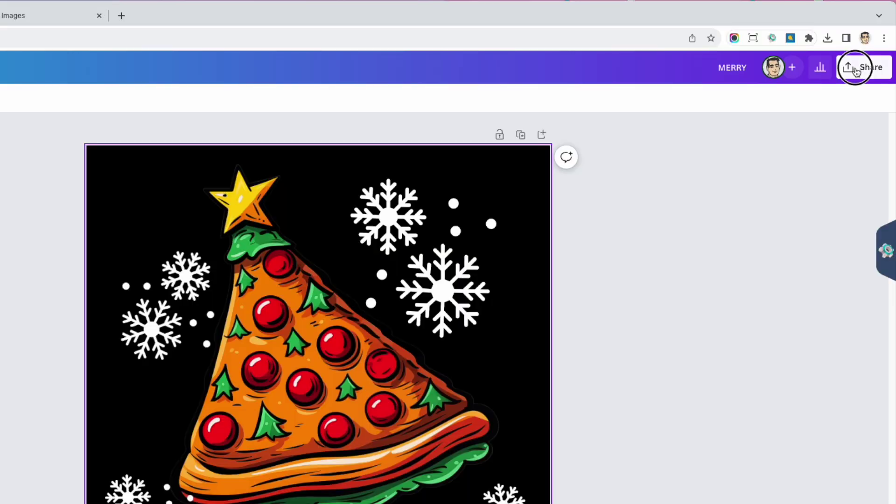
{"action": "left_click", "coordinate": [870, 43]}
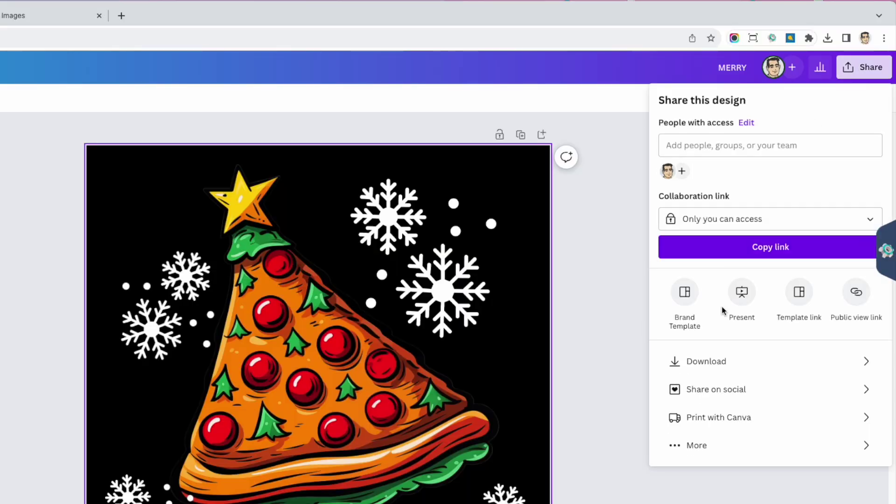
{"action": "left_click", "coordinate": [715, 360]}
{"action": "left_click", "coordinate": [665, 219]}
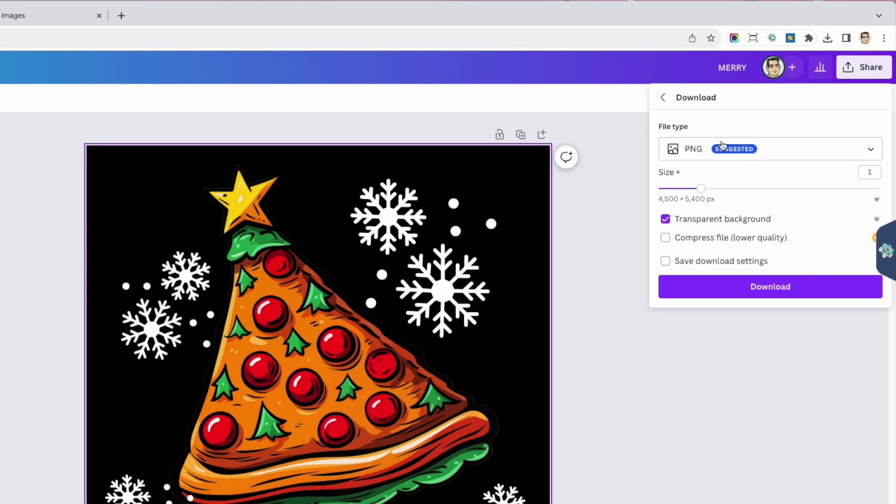
Step: Download the design as a transparent PNG, open MERRY.png in Preview and bring its window fully into view
{"action": "left_click", "coordinate": [771, 290]}
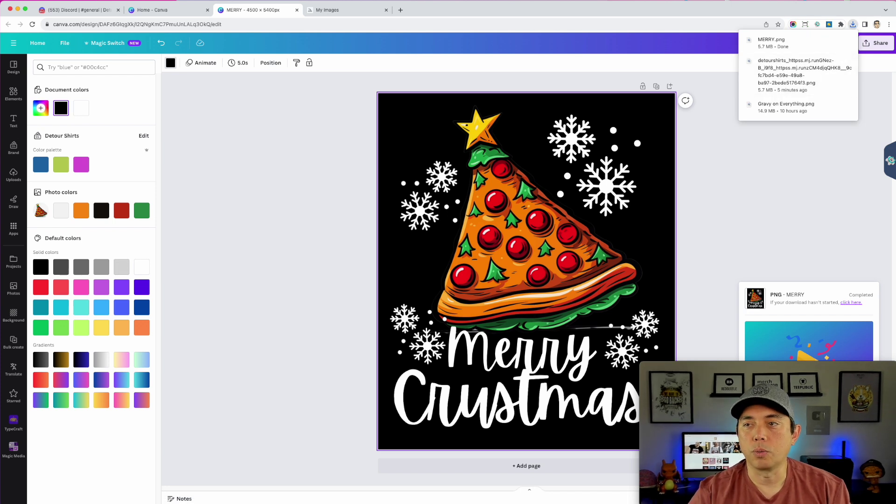
{"action": "left_click", "coordinate": [771, 40]}
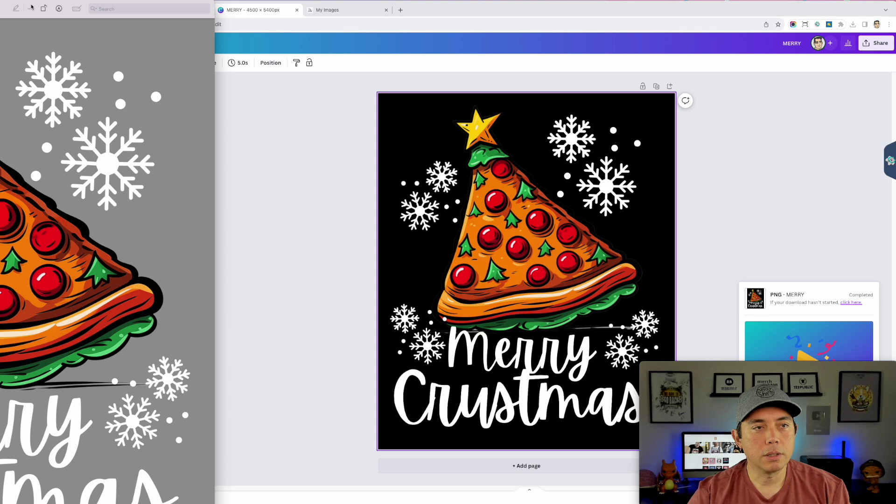
{"action": "left_click_drag", "start_coordinate": [34, 5], "coordinate": [361, 35]}
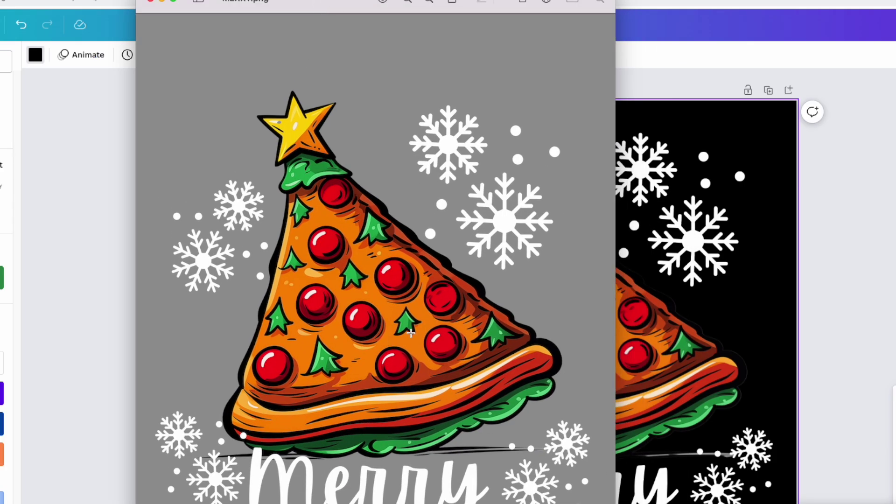
Step: Examine the exported pizza artwork's edge quality up close in MERRY.png, then view the whole design in a widened window
{"action": "left_click", "coordinate": [428, 2]}
{"action": "left_click", "coordinate": [428, 1]}
{"action": "left_click", "coordinate": [428, 1]}
{"action": "left_click", "coordinate": [427, 2]}
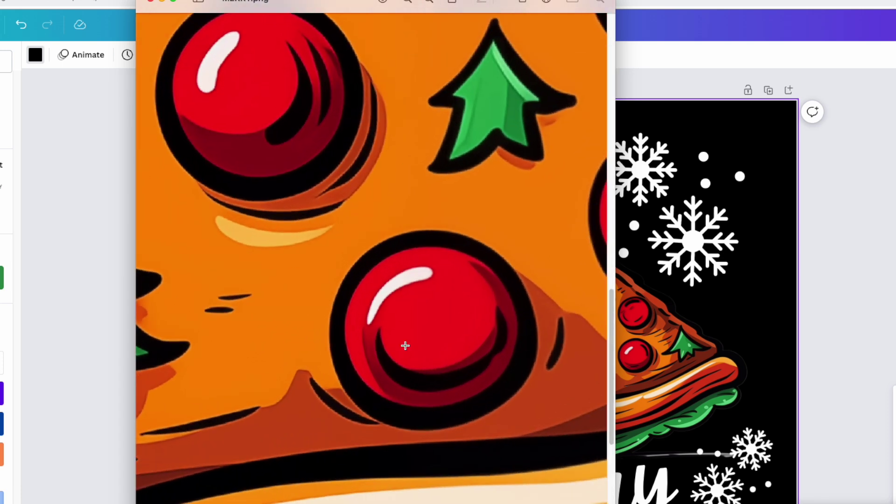
{"action": "left_click", "coordinate": [410, 2]}
{"action": "left_click", "coordinate": [409, 1]}
{"action": "left_click", "coordinate": [408, 2]}
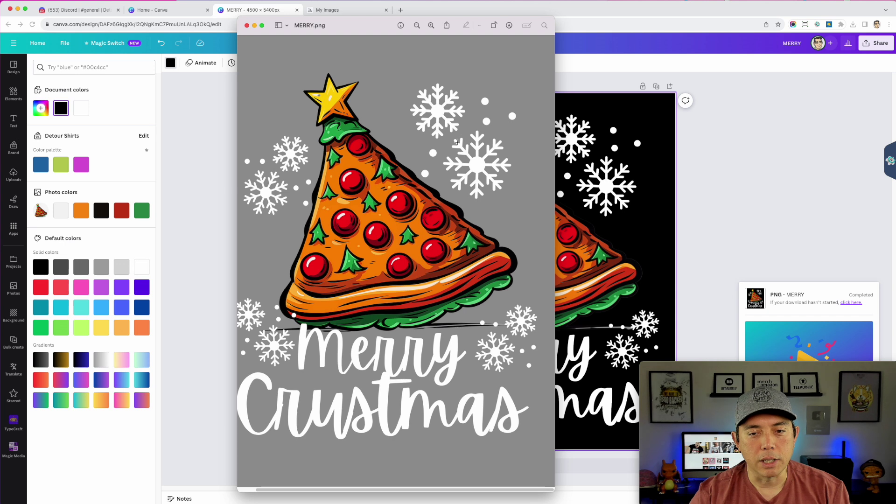
{"action": "left_click_drag", "start_coordinate": [554, 18], "coordinate": [633, 19]}
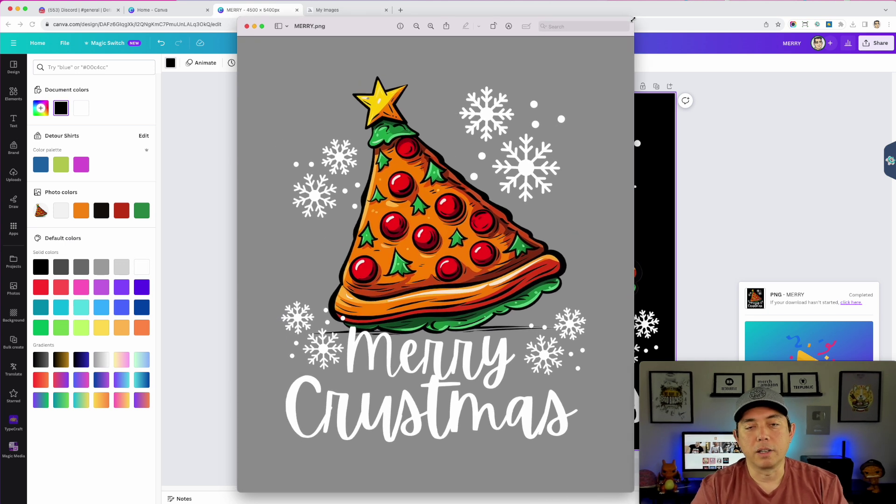